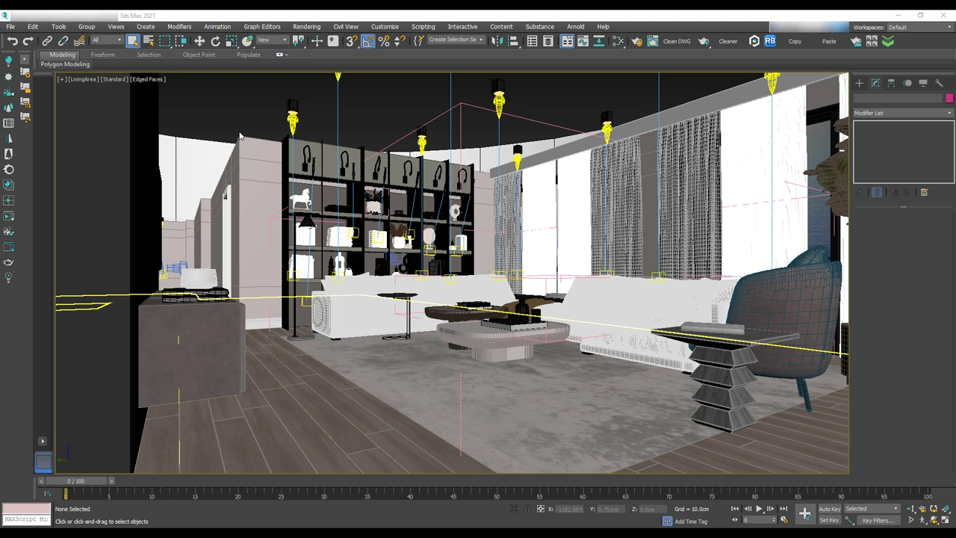
# - Configure the viewport statistics to report Total + Selection figures
pyautogui.click(63, 83)
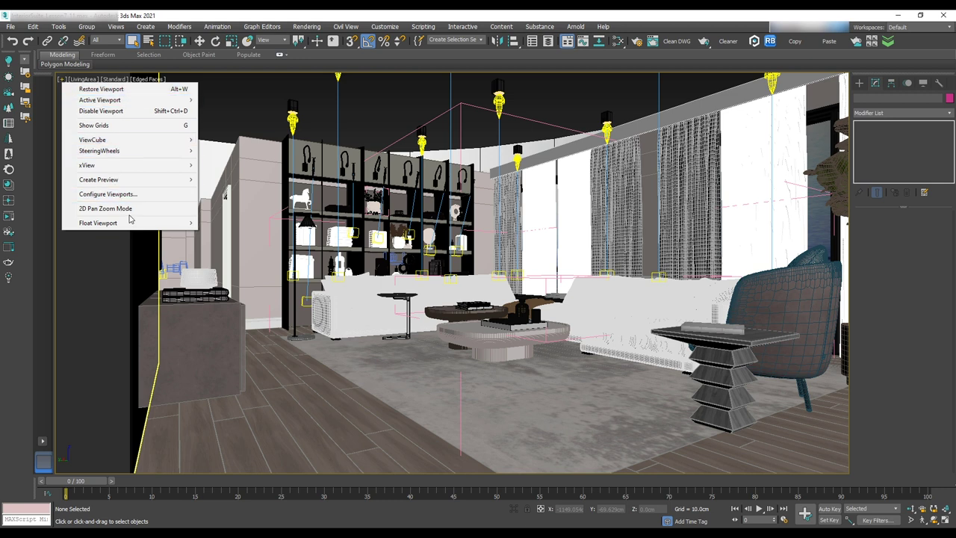
pyautogui.click(119, 194)
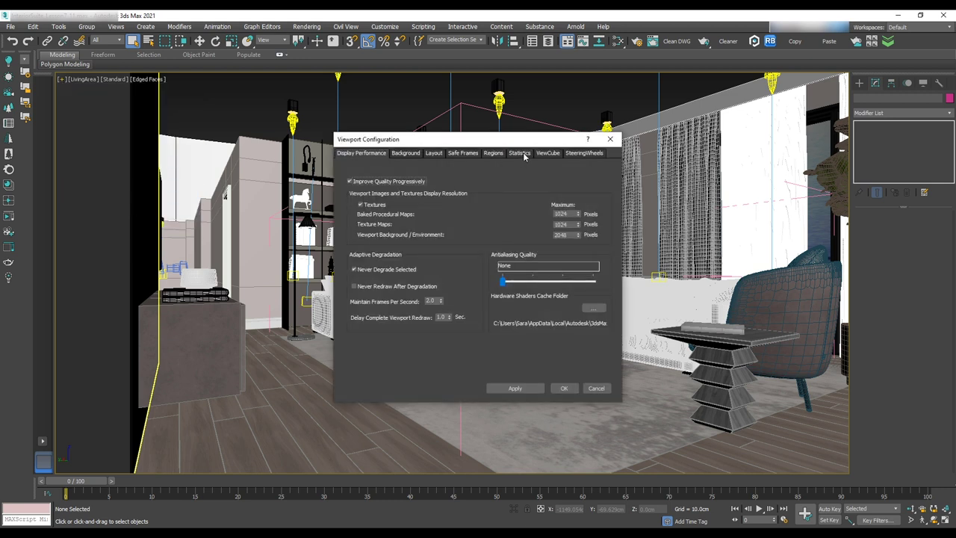
pyautogui.click(520, 153)
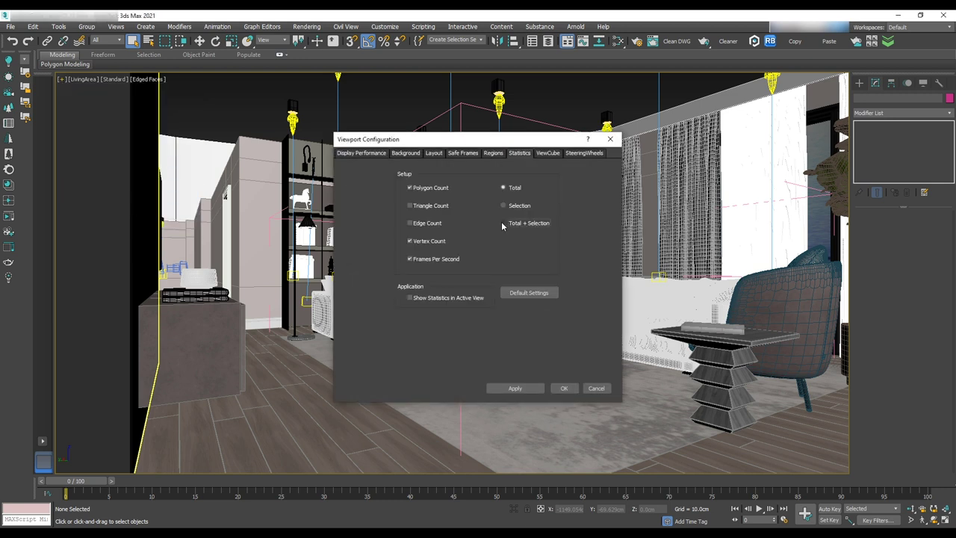
pyautogui.click(563, 389)
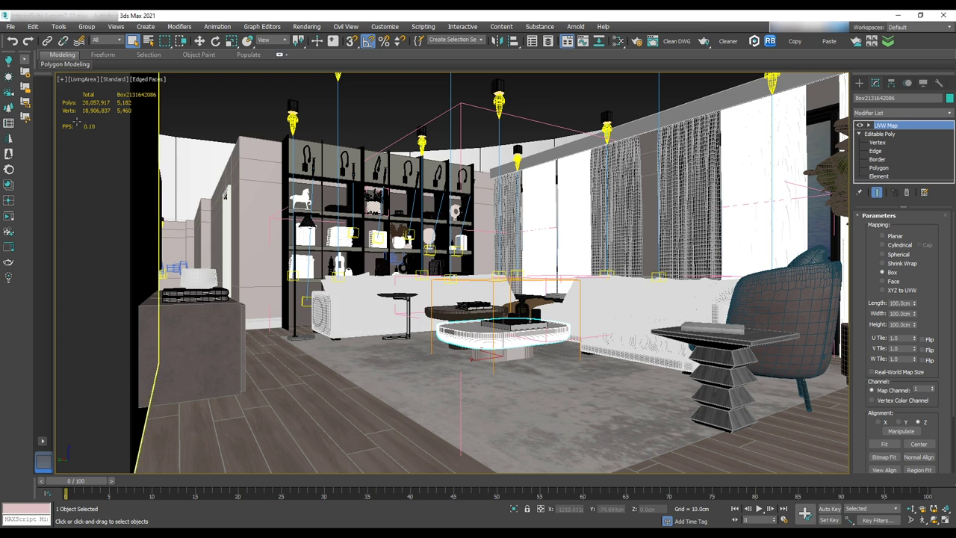
# - Isolate the sectional sofa group and view it in Perspective
pyautogui.click(714, 356)
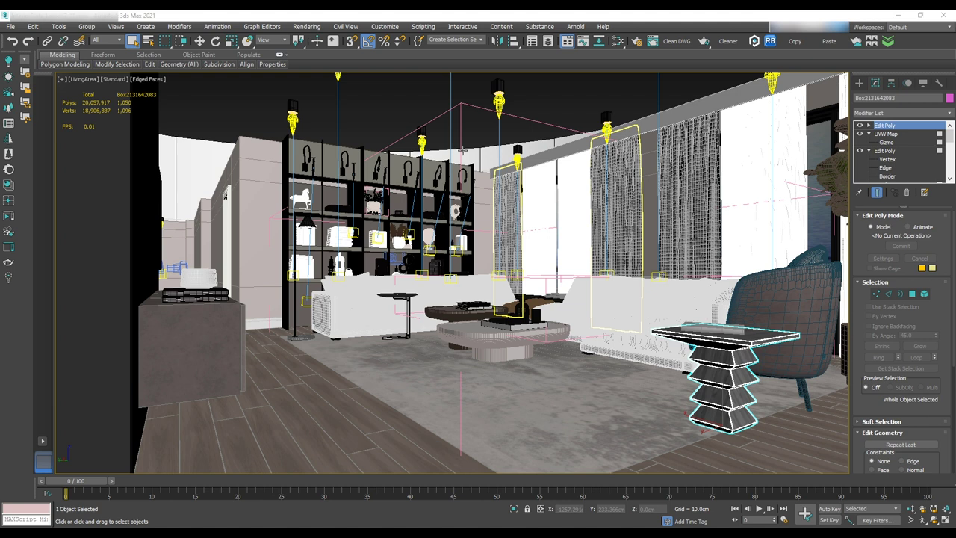
pyautogui.click(637, 350)
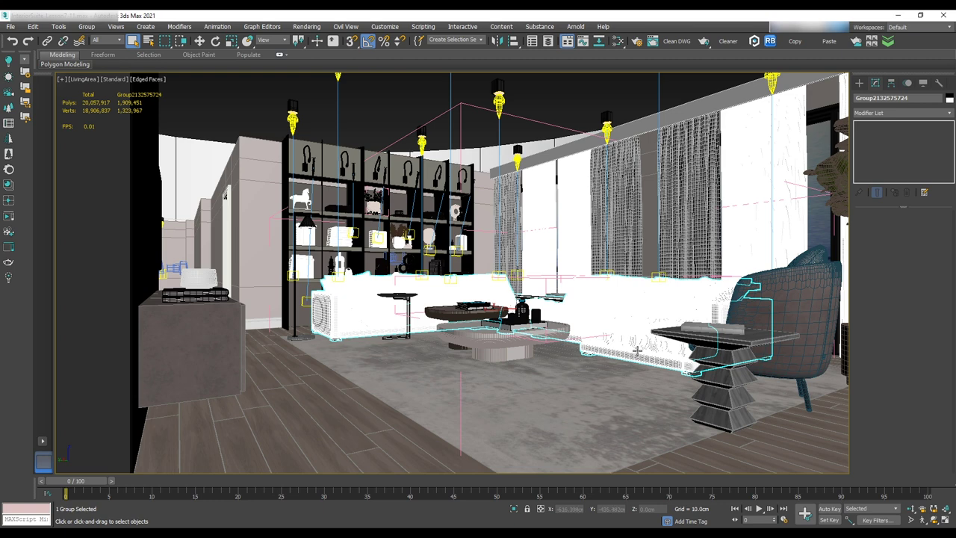
pyautogui.click(513, 510)
pyautogui.press('p')
pyautogui.keyDown('alt'); pyautogui.moveTo(620, 319); pyautogui.dragTo(602, 316, button='middle'); pyautogui.keyUp('alt')
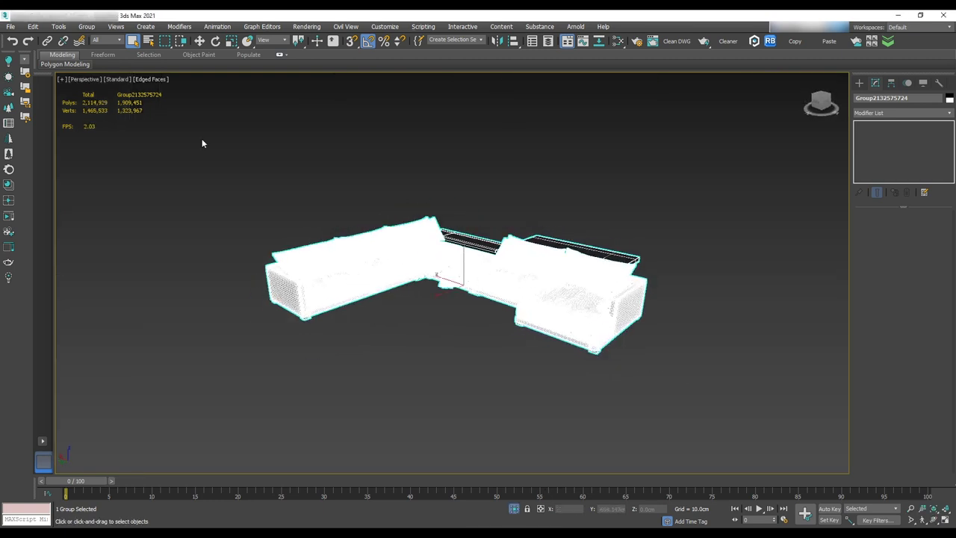
# - Ungroup the sofa group and refresh the isolation for its separated objects
pyautogui.click(86, 26)
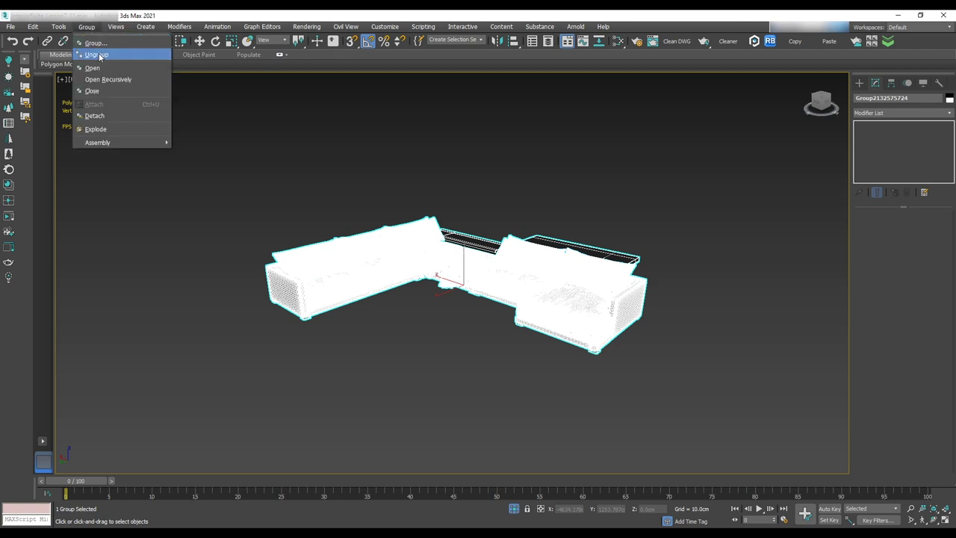
pyautogui.click(100, 56)
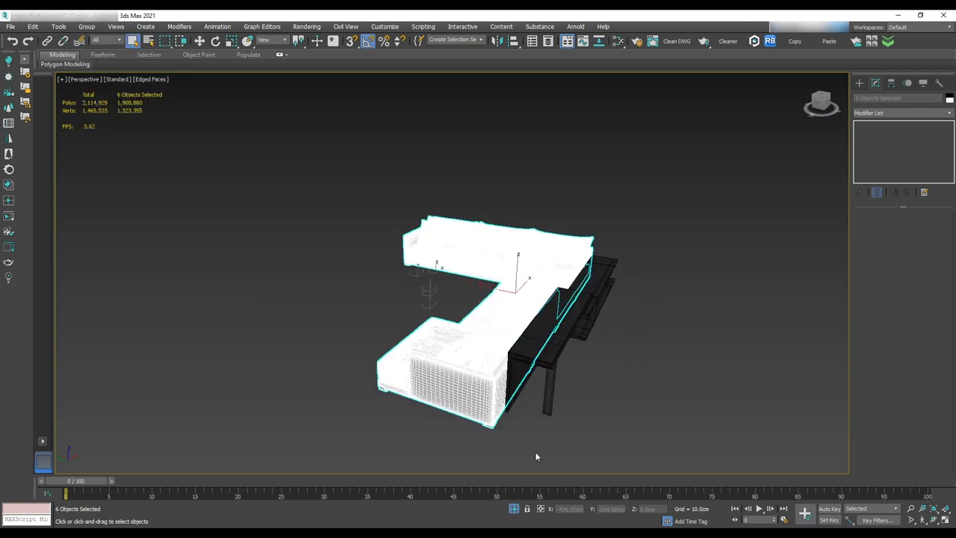
pyautogui.click(516, 507)
pyautogui.click(517, 508)
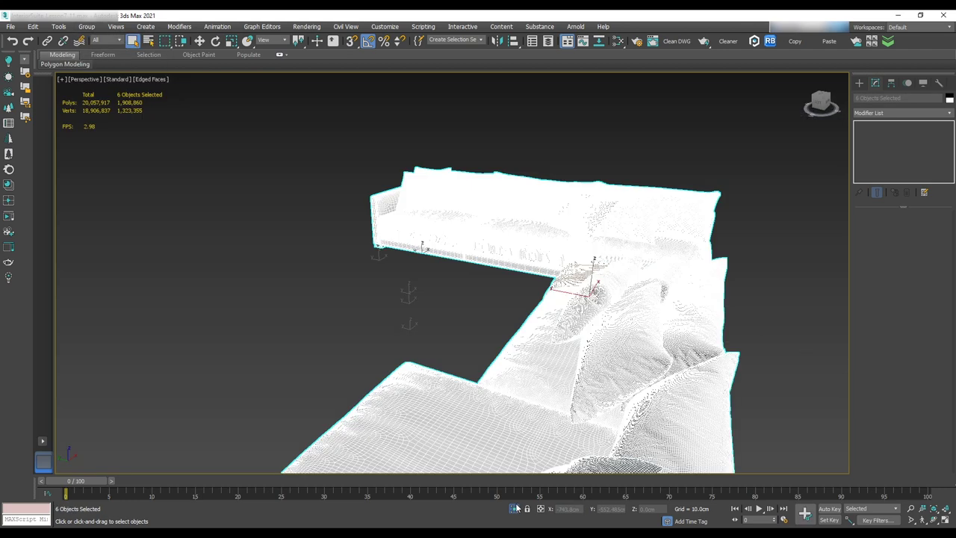
# - Select all isolated objects, deselect the one between the two sofa wings, and isolate the rest
pyautogui.scroll(-4, 604, 361)
pyautogui.keyDown('alt'); pyautogui.moveTo(556, 407); pyautogui.dragTo(619, 299, button='middle'); pyautogui.keyUp('alt')
pyautogui.click(619, 268)
pyautogui.click(594, 298)
pyautogui.hotkey('ctrl', 'a')
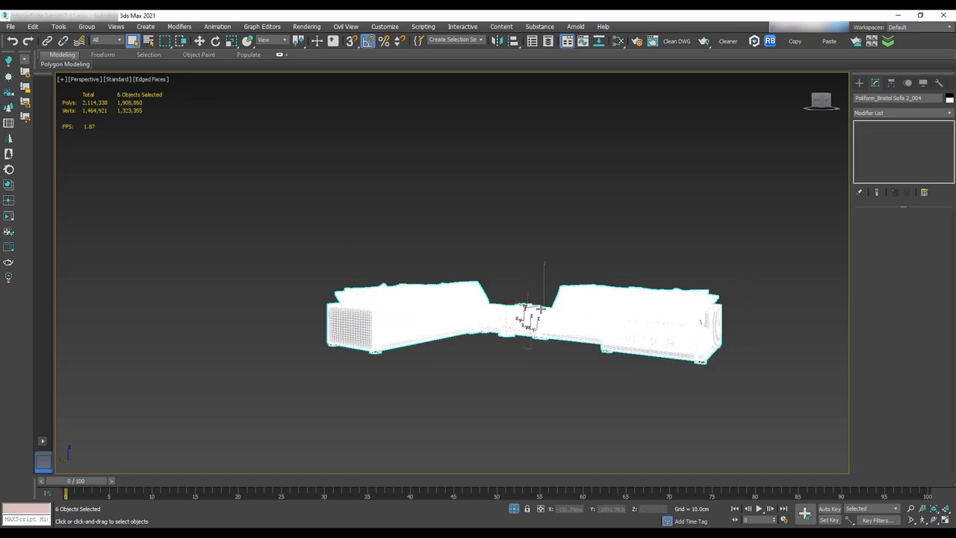
pyautogui.keyDown('alt'); pyautogui.click(541, 308); pyautogui.keyUp('alt')
pyautogui.click(516, 510)
pyautogui.click(517, 510)
pyautogui.scroll(-5, 624, 387)
# - Attach the other sofa parts to the Poliform_Bristol Sofa 2_003 mesh using the attach list
pyautogui.keyDown('alt'); pyautogui.moveTo(624, 387); pyautogui.dragTo(626, 314, button='middle'); pyautogui.keyUp('alt')
pyautogui.click(625, 297)
pyautogui.click(637, 346)
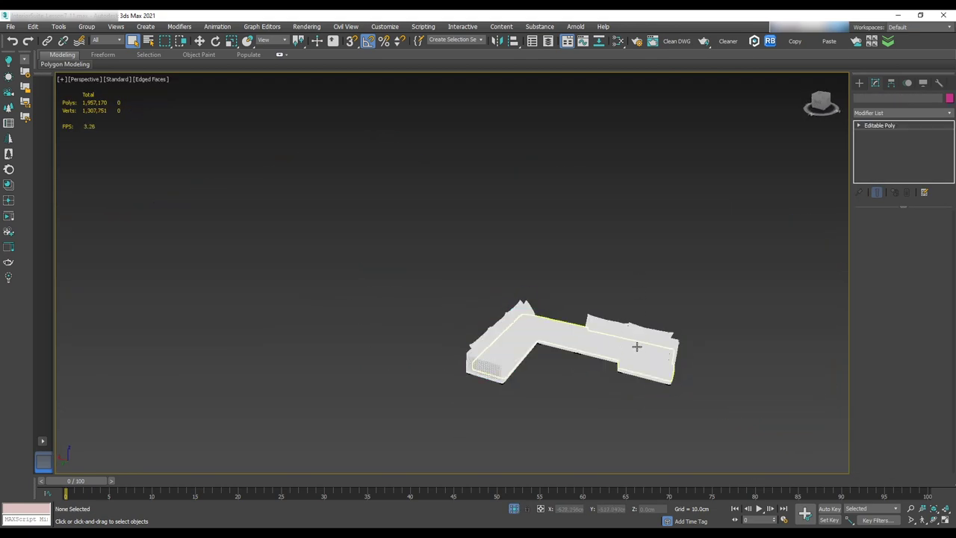
pyautogui.click(636, 345)
pyautogui.press('z')
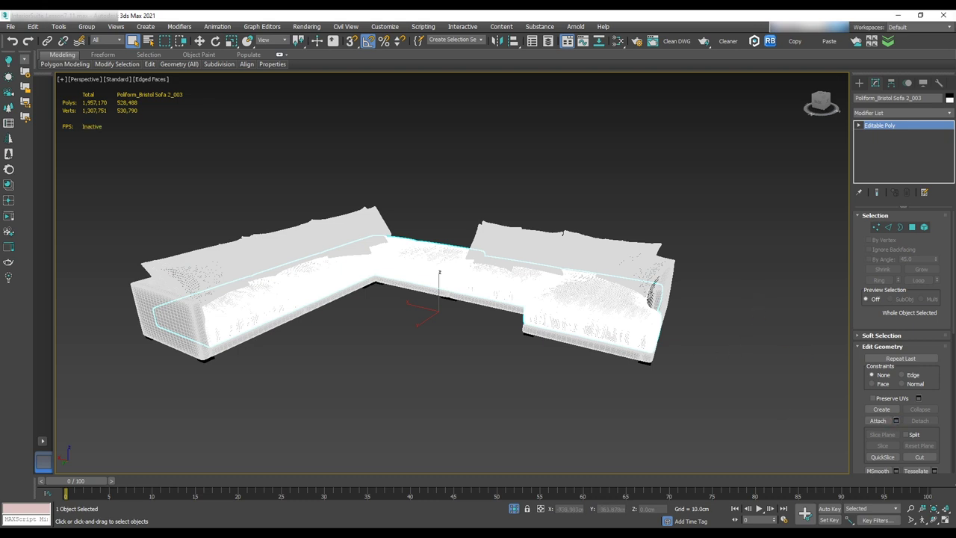
pyautogui.click(897, 420)
pyautogui.moveTo(883, 47); pyautogui.dragTo(679, 58)
pyautogui.click(680, 128)
pyautogui.keyDown('shift'); pyautogui.click(681, 153); pyautogui.keyUp('shift')
pyautogui.click(779, 326)
pyautogui.press('Return')
pyautogui.click(717, 298)
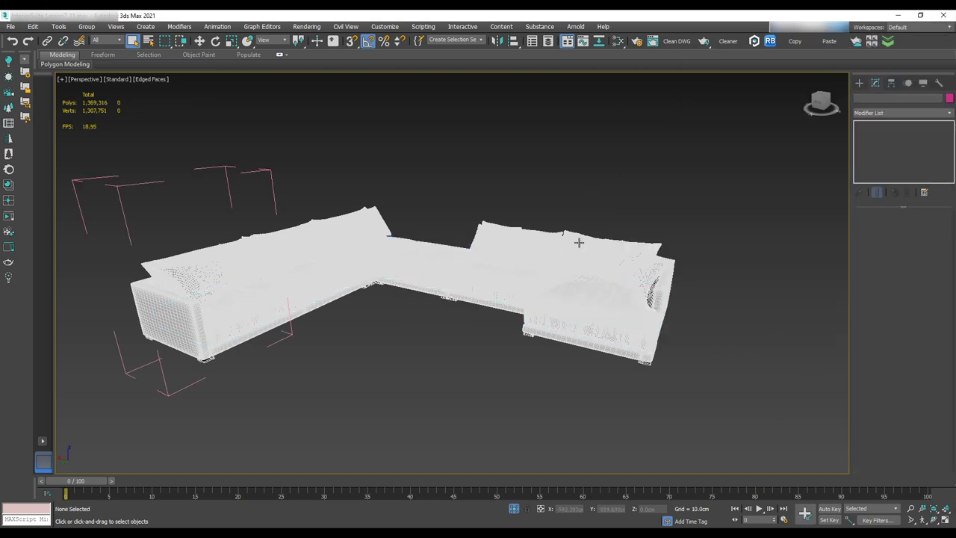
# - Select the combined sofa mesh and open the Corona Proxy Exporter for it
pyautogui.click(579, 242)
pyautogui.click(591, 384)
pyautogui.rightClick(576, 306)
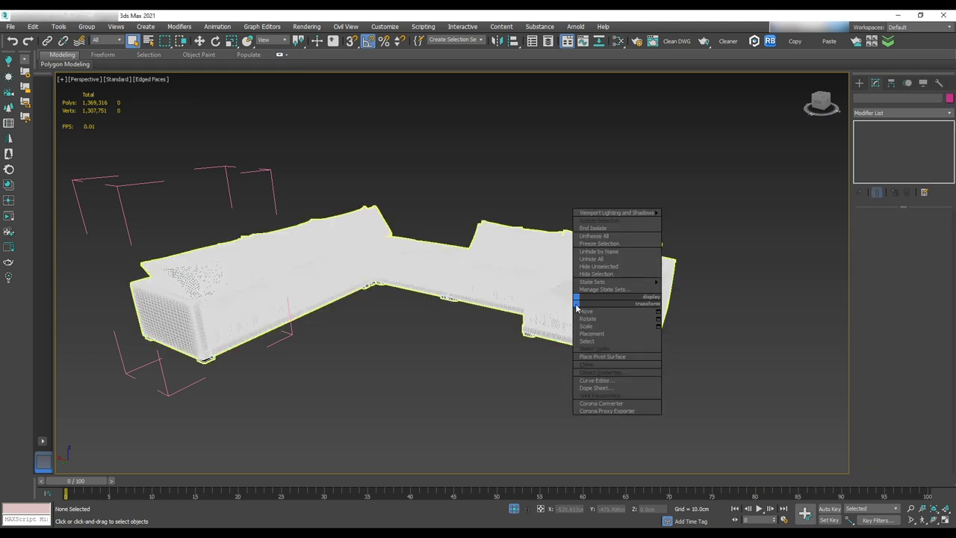
pyautogui.click(606, 411)
# - Create a Proxy folder in E:\InteriorSuite, set it as output, and export the sofa as a Corona proxy
pyautogui.click(671, 99)
pyautogui.moveTo(672, 89); pyautogui.dragTo(433, 89)
pyautogui.click(394, 274)
pyautogui.doubleClick(463, 261)
pyautogui.rightClick(467, 230)
pyautogui.click(607, 332)
pyautogui.write('Proxy')
pyautogui.click(498, 176)
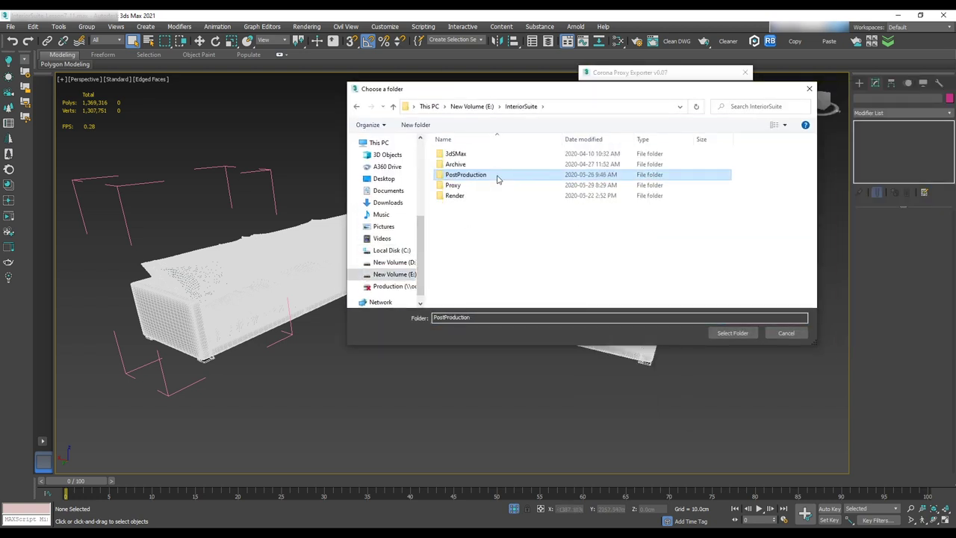
pyautogui.doubleClick(463, 185)
pyautogui.click(700, 360)
pyautogui.click(676, 301)
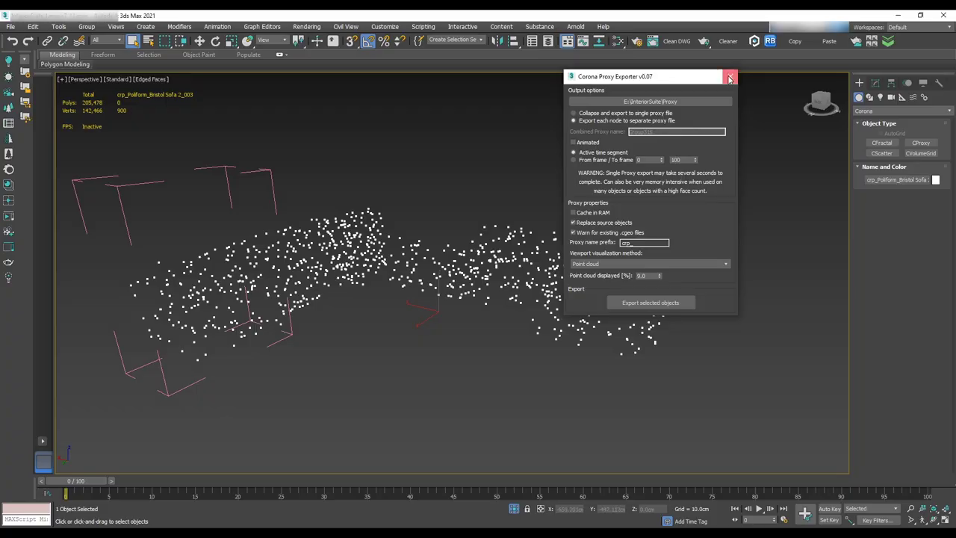
# - Switch the sofa proxy's viewport display method to Full mesh and back to Point cloud
pyautogui.click(875, 83)
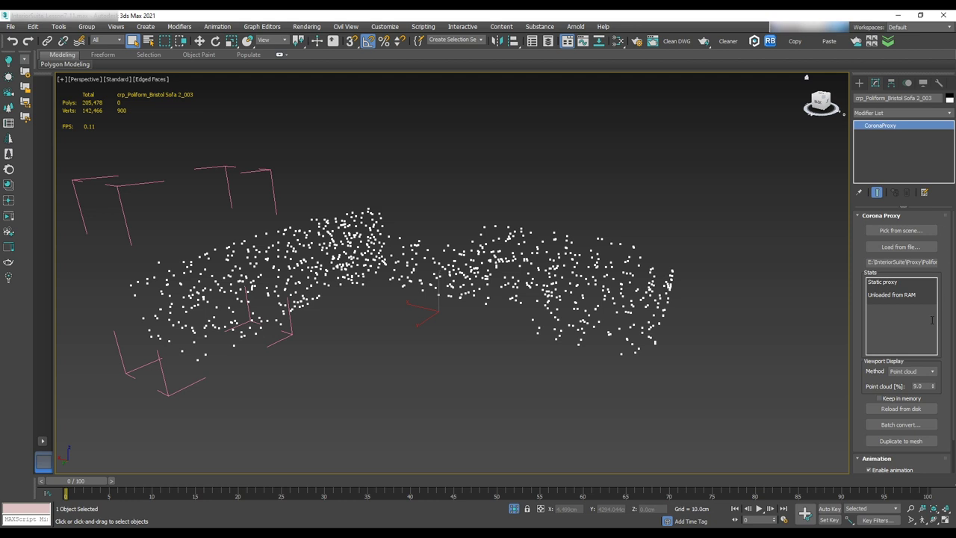
pyautogui.click(919, 372)
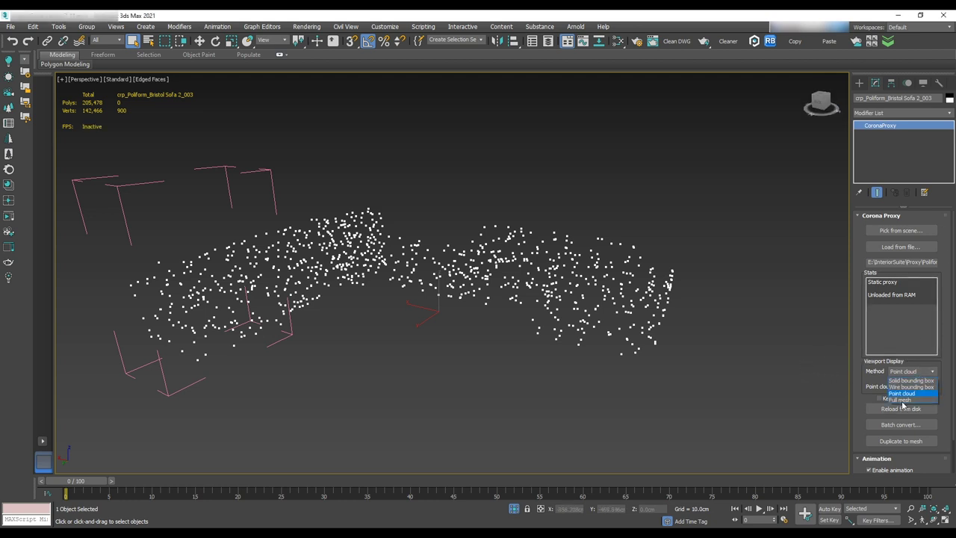
pyautogui.click(903, 404)
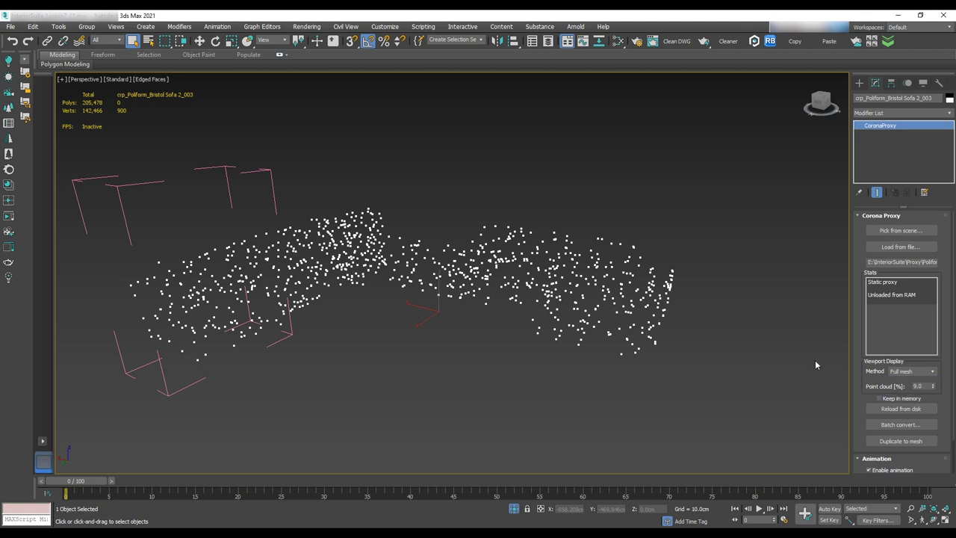
pyautogui.click(917, 373)
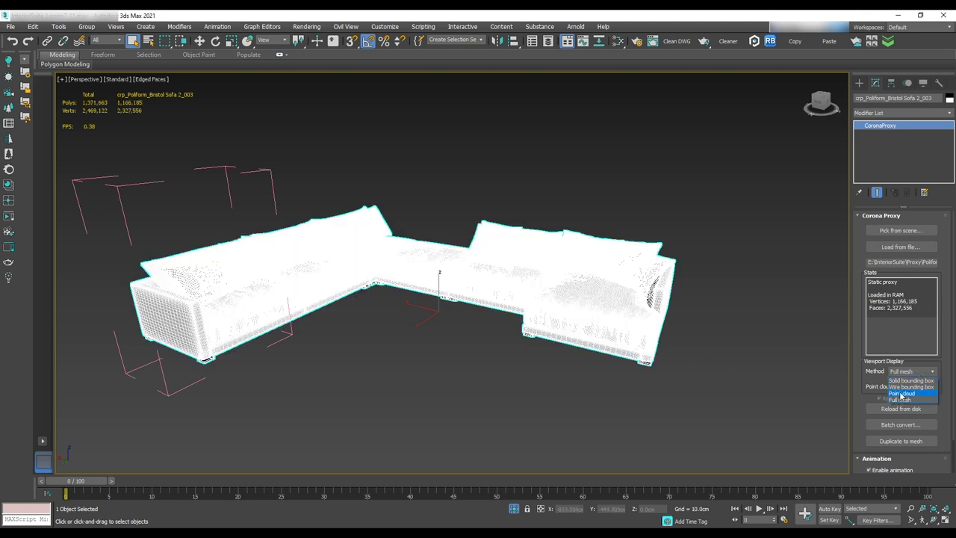
pyautogui.click(904, 395)
pyautogui.scroll(-3, 584, 294)
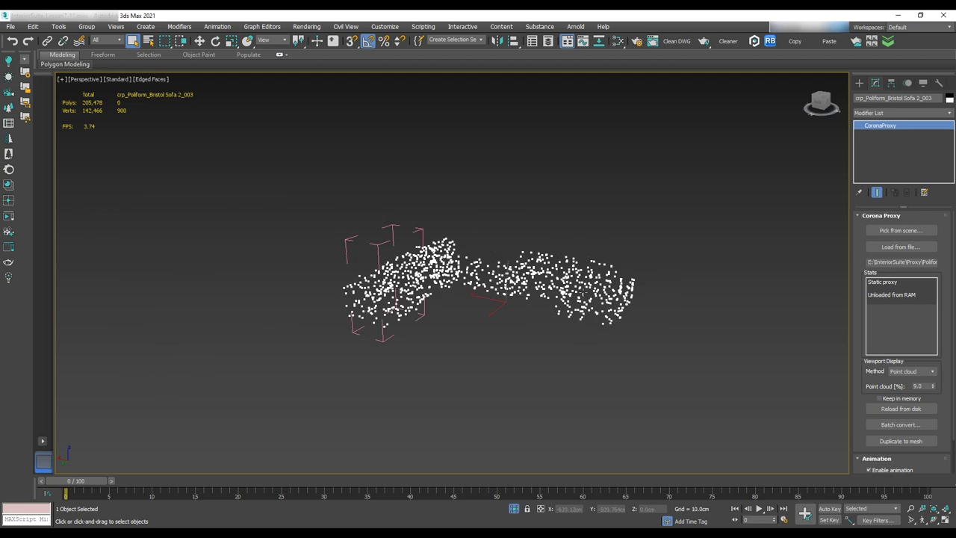
pyautogui.scroll(3, 583, 294)
pyautogui.moveTo(614, 318)
pyautogui.mouseDown(button='middle')
pyautogui.moveTo(625, 310)
pyautogui.moveTo(629, 322)
pyautogui.mouseUp(button='middle')
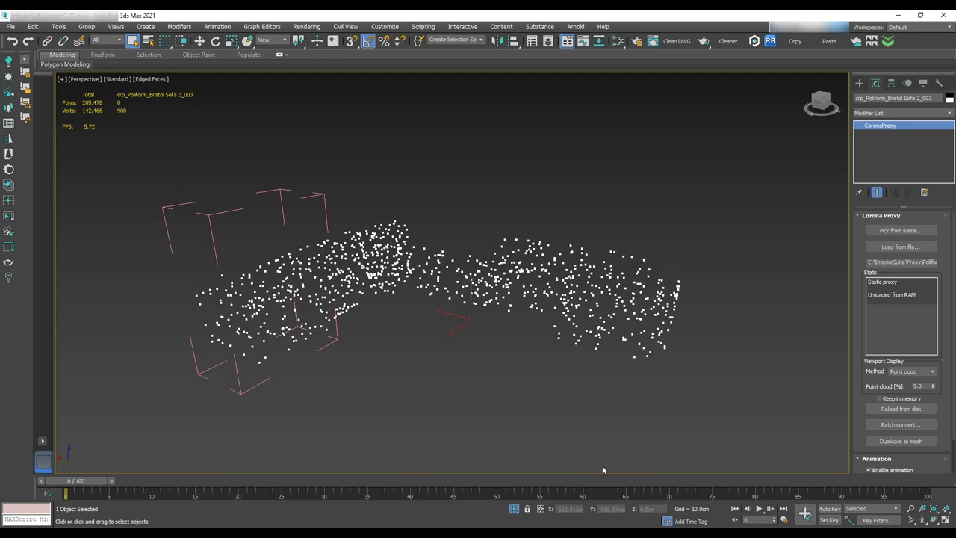
# - End the isolation of the sofa proxy and return to the whole apartment scene
pyautogui.click(513, 509)
pyautogui.scroll(2, 541, 266)
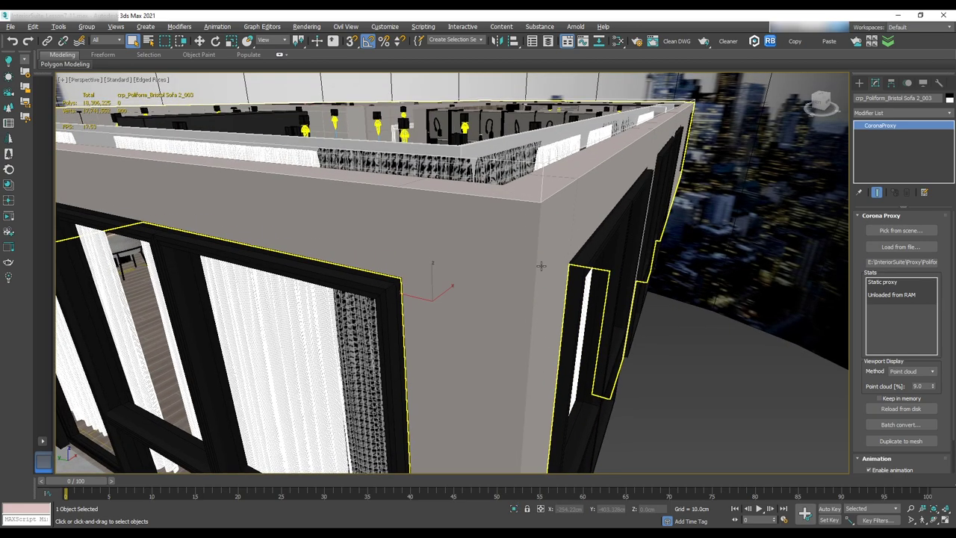
pyautogui.keyDown('alt'); pyautogui.moveTo(540, 266); pyautogui.dragTo(629, 291, button='middle'); pyautogui.keyUp('alt')
pyautogui.scroll(2, 514, 292)
pyautogui.moveTo(555, 296); pyautogui.dragTo(569, 271, button='middle')
pyautogui.scroll(-1, 523, 305)
pyautogui.moveTo(523, 305); pyautogui.dragTo(514, 243, button='middle')
pyautogui.scroll(-2, 555, 276)
pyautogui.scroll(4, 546, 264)
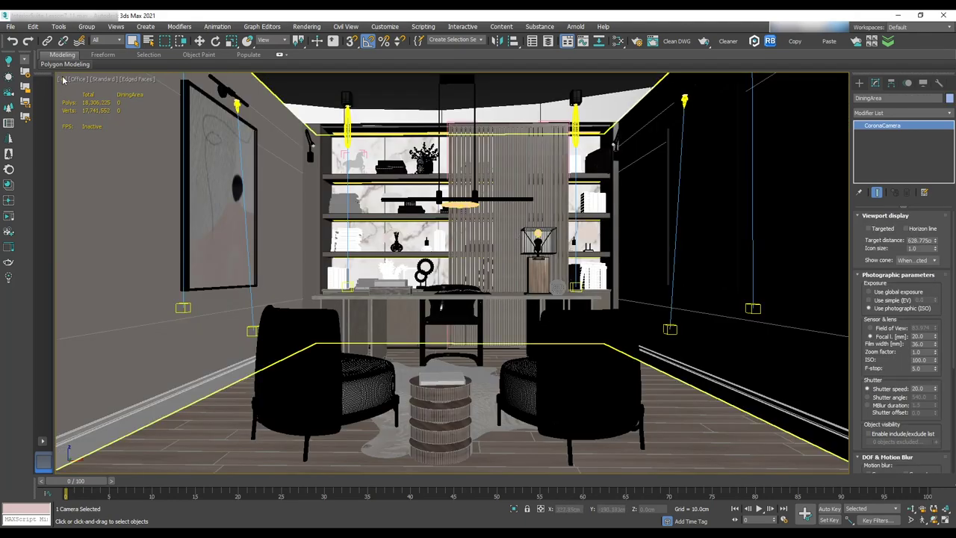
# - Select the Office camera and clone it as an independent copy
pyautogui.click(78, 80)
pyautogui.click(187, 268)
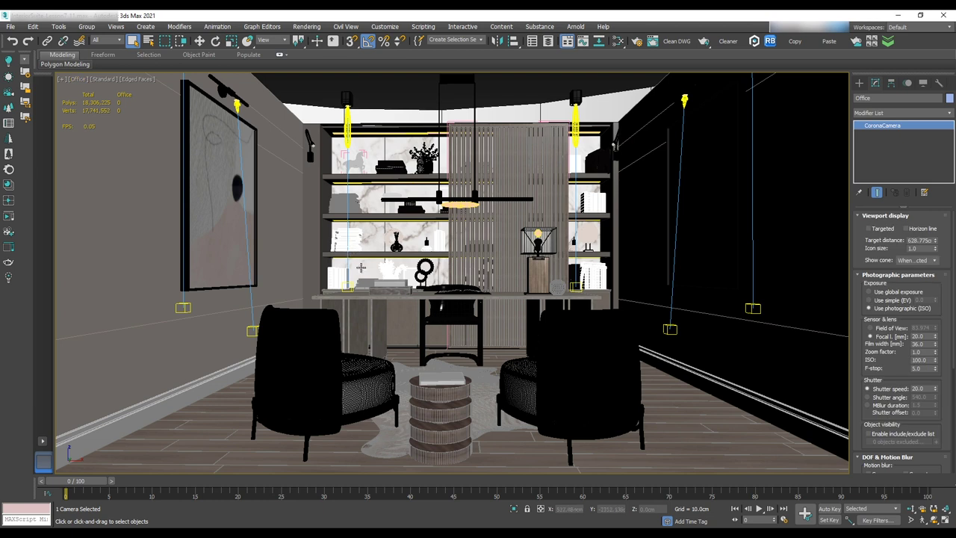
pyautogui.hotkey('ctrl', 'v')
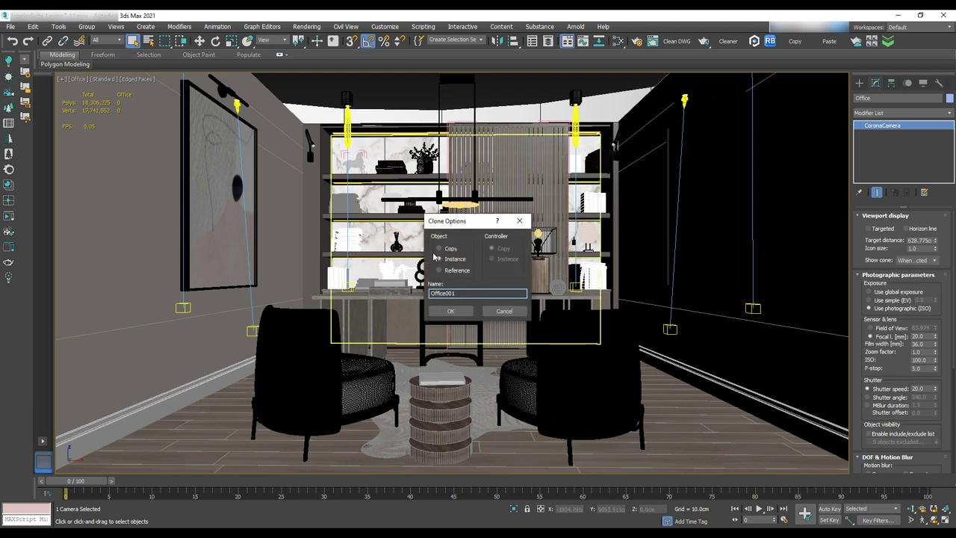
pyautogui.click(451, 248)
pyautogui.click(450, 311)
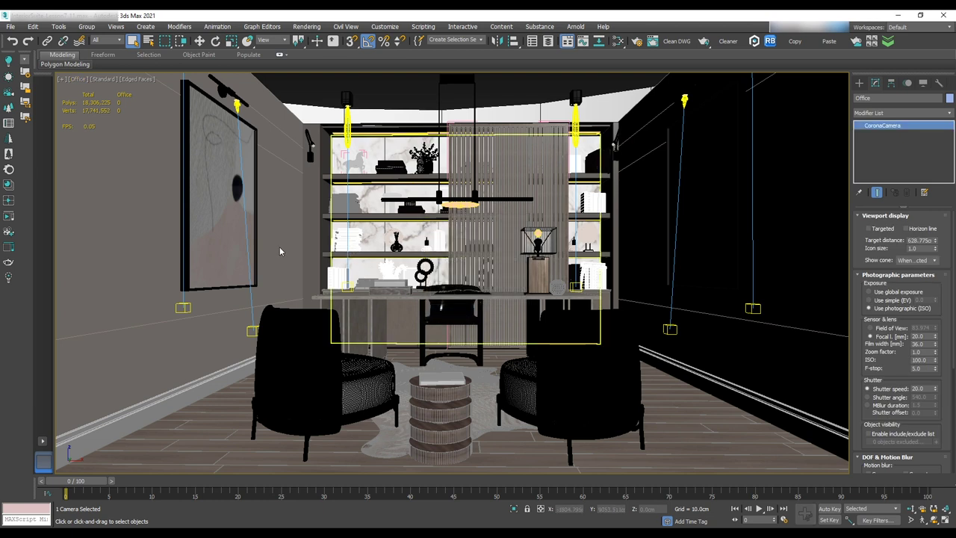
# - Switch the viewport to the cloned Office001 camera and rename it AC_Office
pyautogui.click(78, 80)
pyautogui.moveTo(123, 89)
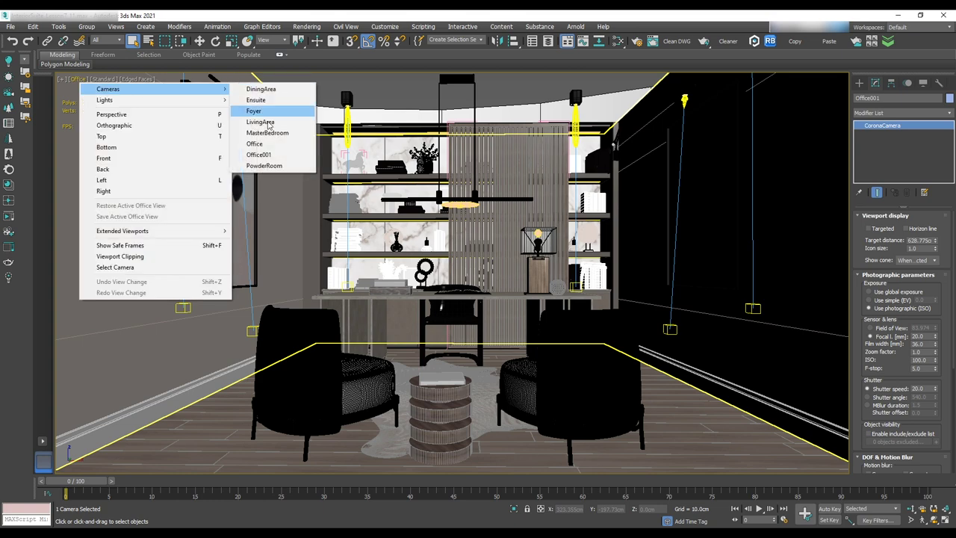
pyautogui.click(258, 154)
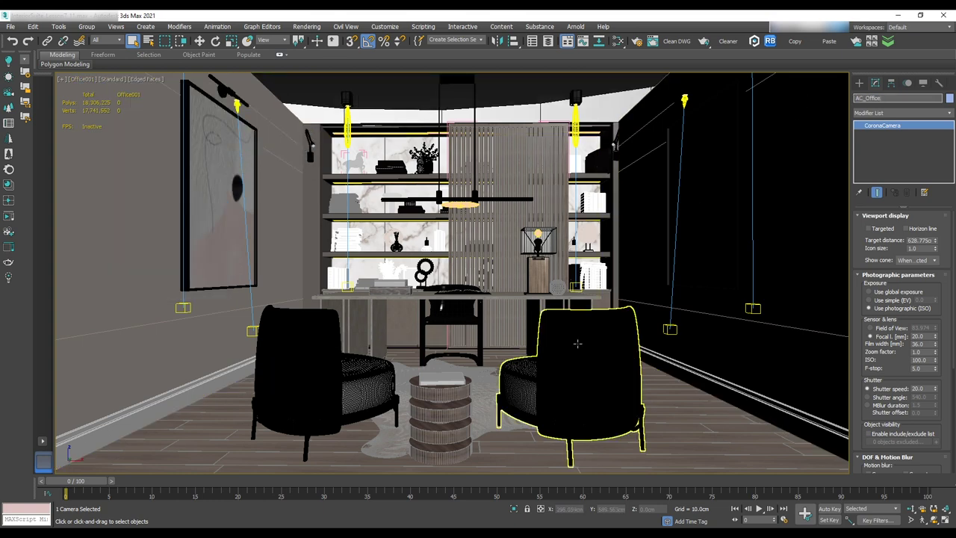
pyautogui.click(497, 444)
# - Select the AC_Office camera and dolly it backwards to widen the view of the office
pyautogui.click(80, 79)
pyautogui.click(134, 267)
pyautogui.click(911, 509)
pyautogui.moveTo(595, 399); pyautogui.dragTo(598, 434)
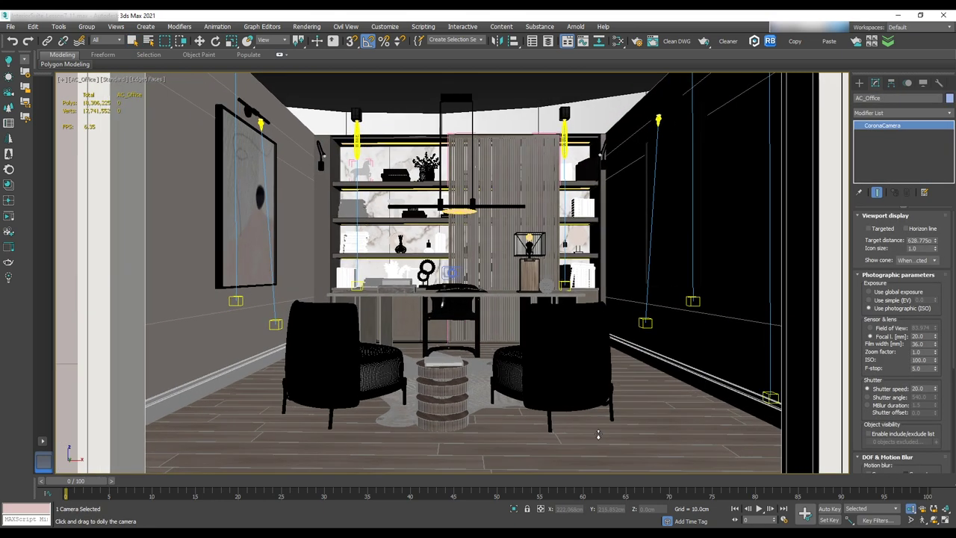
# - Enable camera clipping on AC_Office and set its near clipping distance to about 183 cm
pyautogui.scroll(-5, 916, 424)
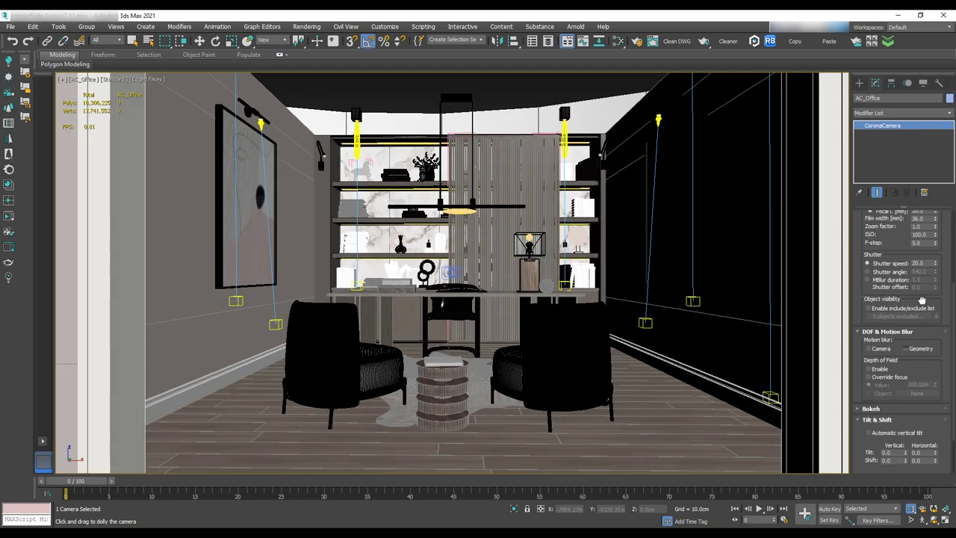
pyautogui.click(914, 421)
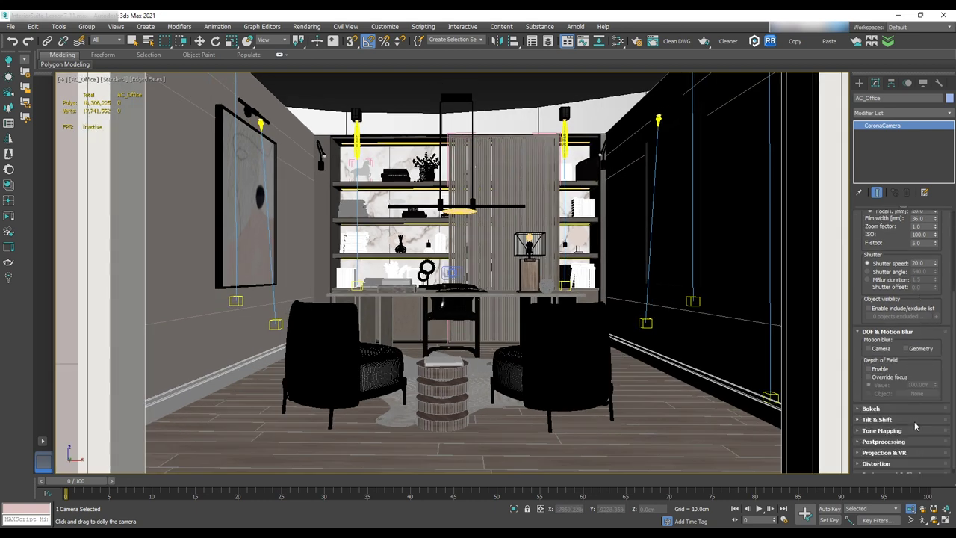
pyautogui.scroll(-1, 912, 454)
pyautogui.click(896, 468)
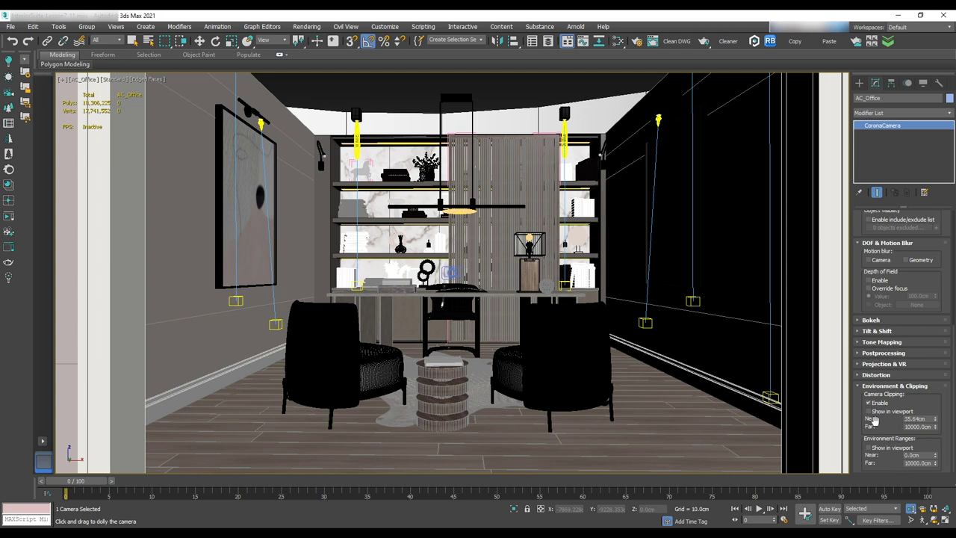
pyautogui.click(868, 403)
pyautogui.moveTo(936, 419); pyautogui.dragTo(942, 299)
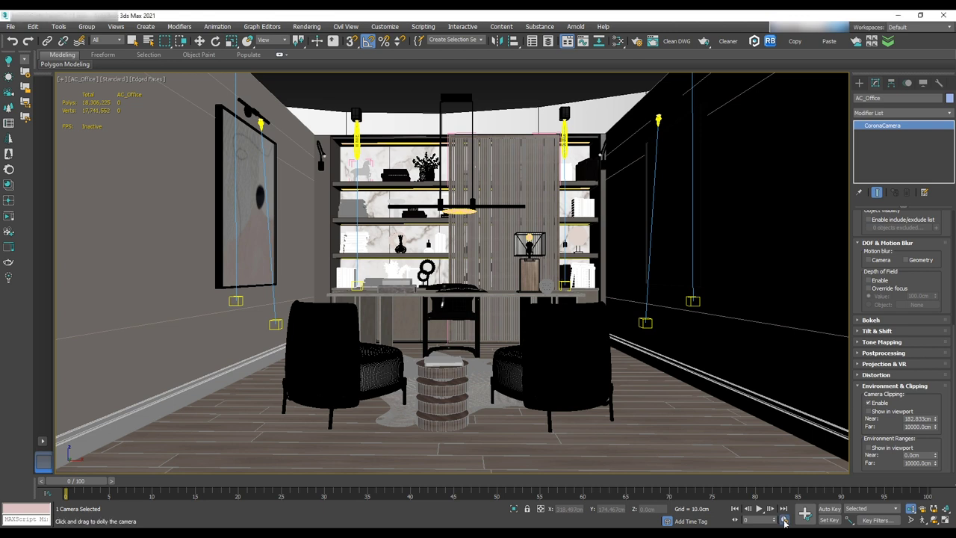
# - Configure the animation timing with a custom frame rate and an end time of 300
pyautogui.click(784, 521)
pyautogui.click(441, 187)
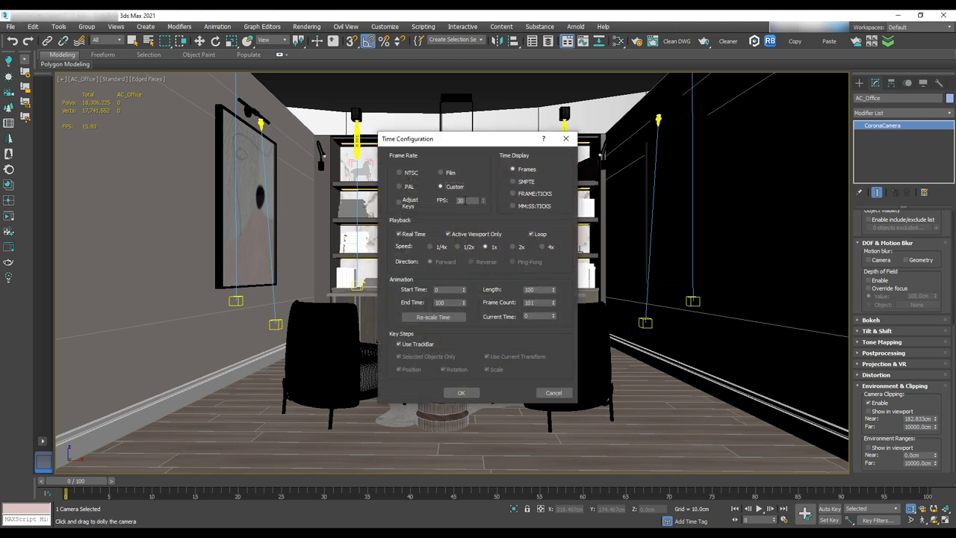
pyautogui.doubleClick(459, 200)
pyautogui.doubleClick(448, 302)
pyautogui.write('300')
pyautogui.click(461, 392)
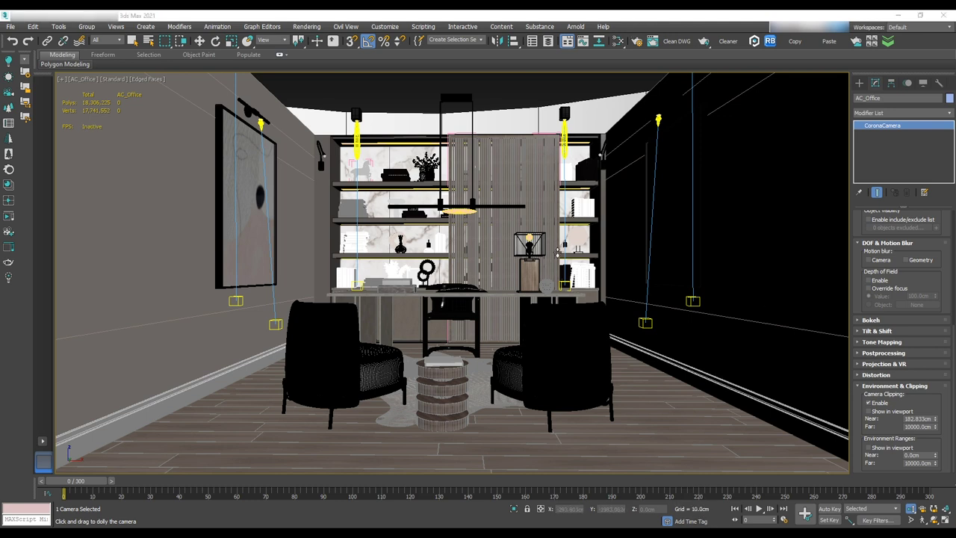
# - Show safe frames in the camera viewport and set the render output size to the HDTV (video) preset
pyautogui.hotkey('shift', 'f')
pyautogui.click(636, 42)
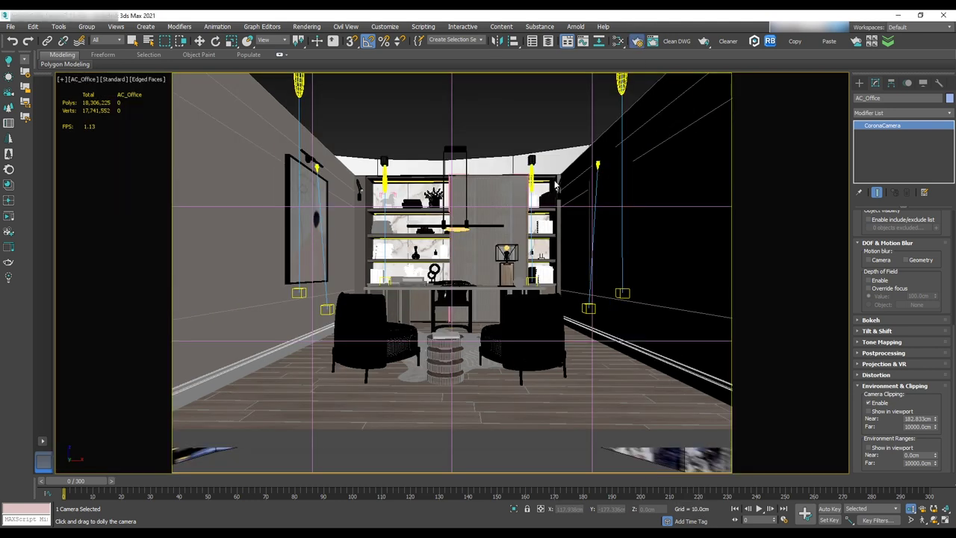
pyautogui.click(554, 154)
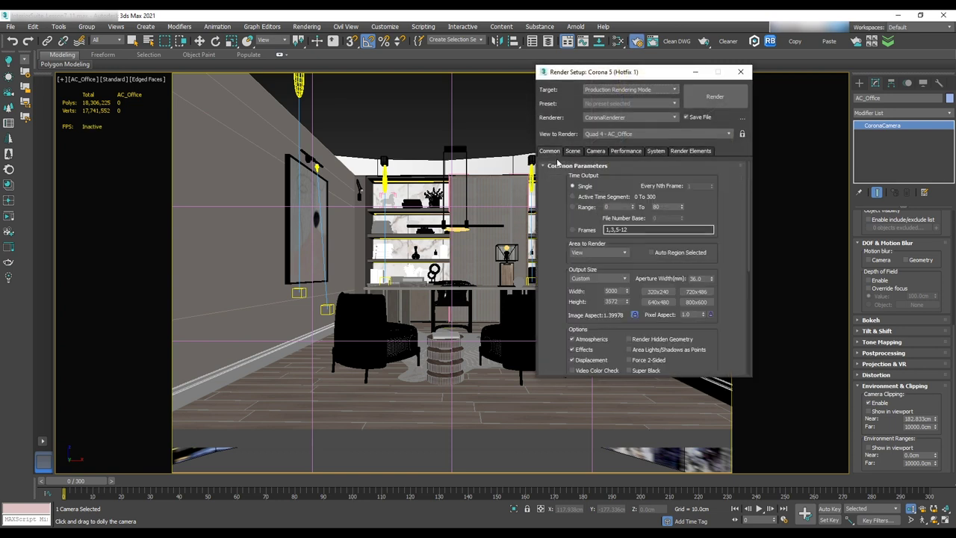
pyautogui.click(620, 280)
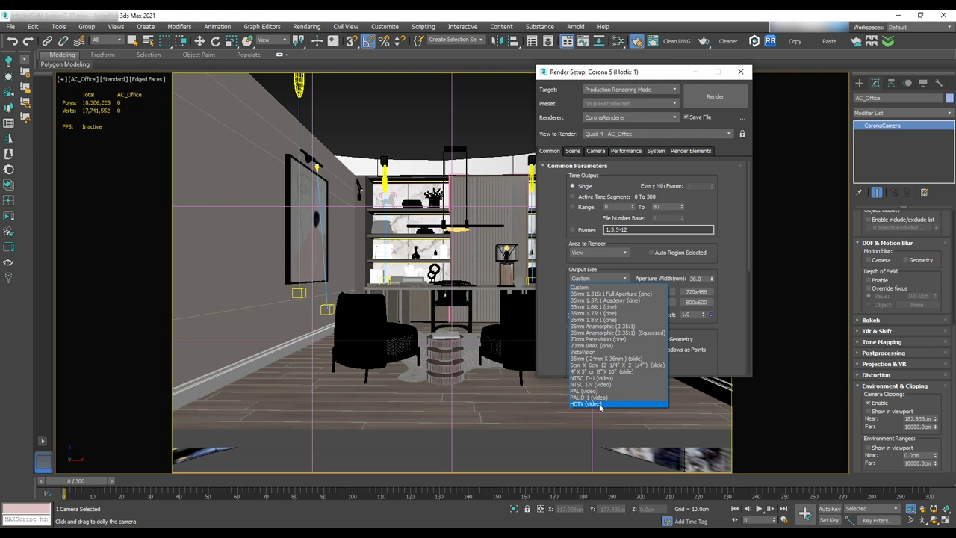
pyautogui.click(599, 404)
pyautogui.click(740, 71)
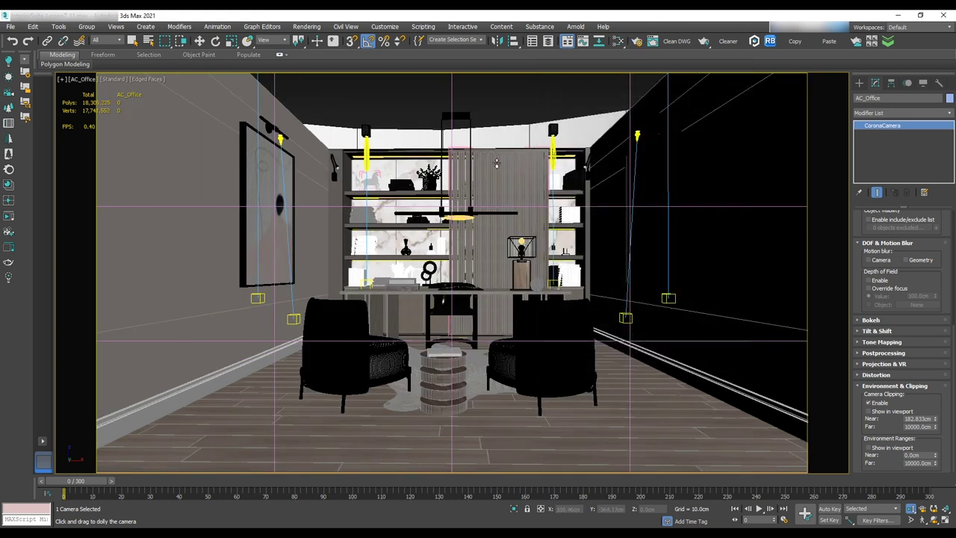
# - With Auto Key on, animate AC_Office dollying forward toward the desk from frame 0 to 150, and play the animation back
pyautogui.click(828, 508)
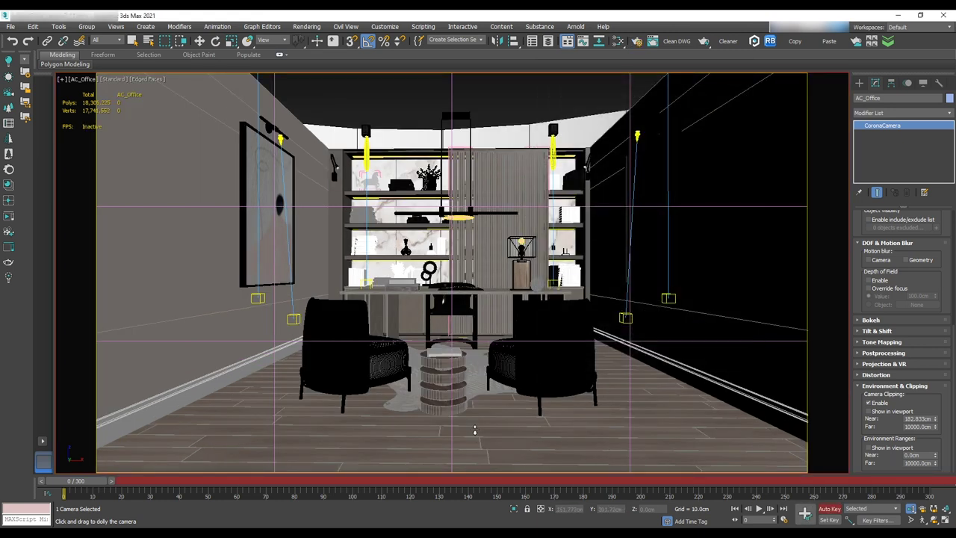
pyautogui.moveTo(77, 481); pyautogui.dragTo(163, 432)
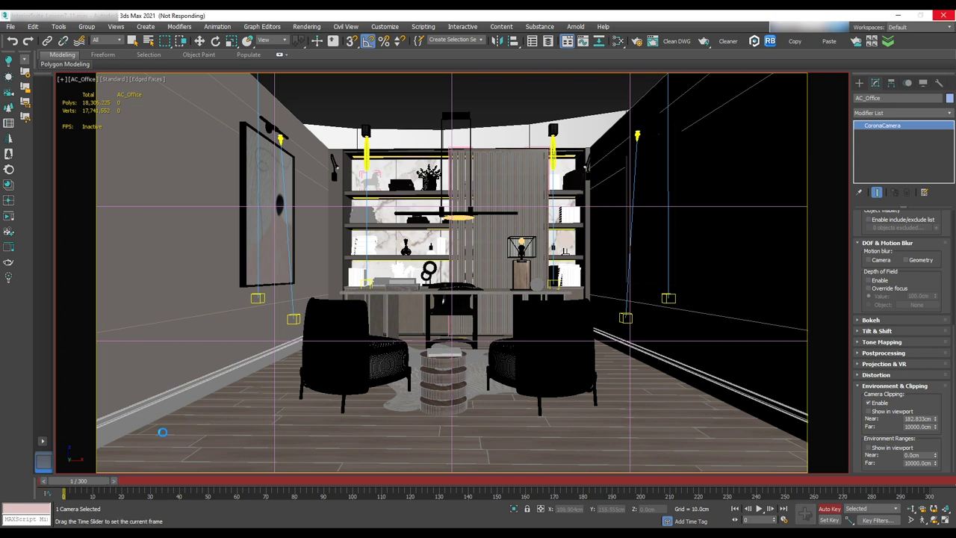
pyautogui.moveTo(126, 480); pyautogui.dragTo(497, 480)
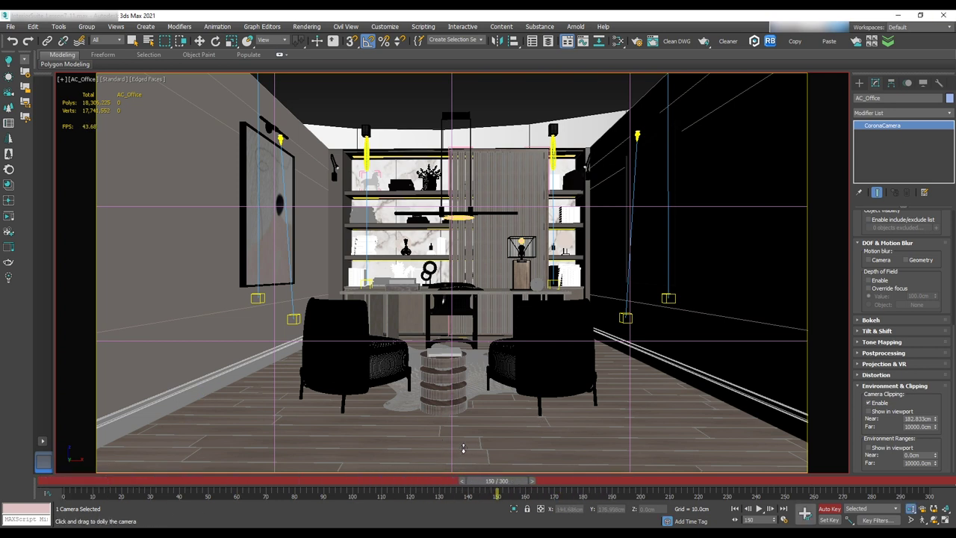
pyautogui.scroll(10, 464, 447)
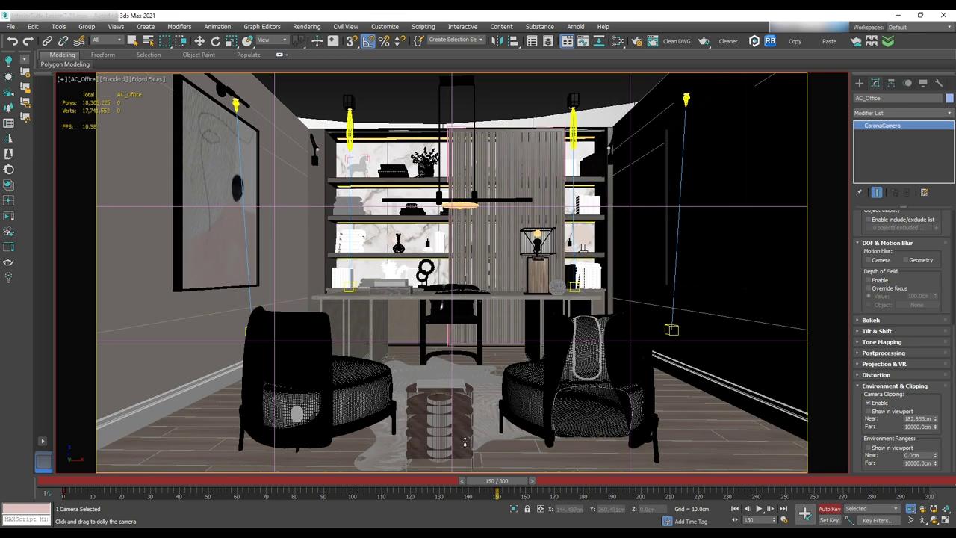
pyautogui.scroll(-1, 464, 444)
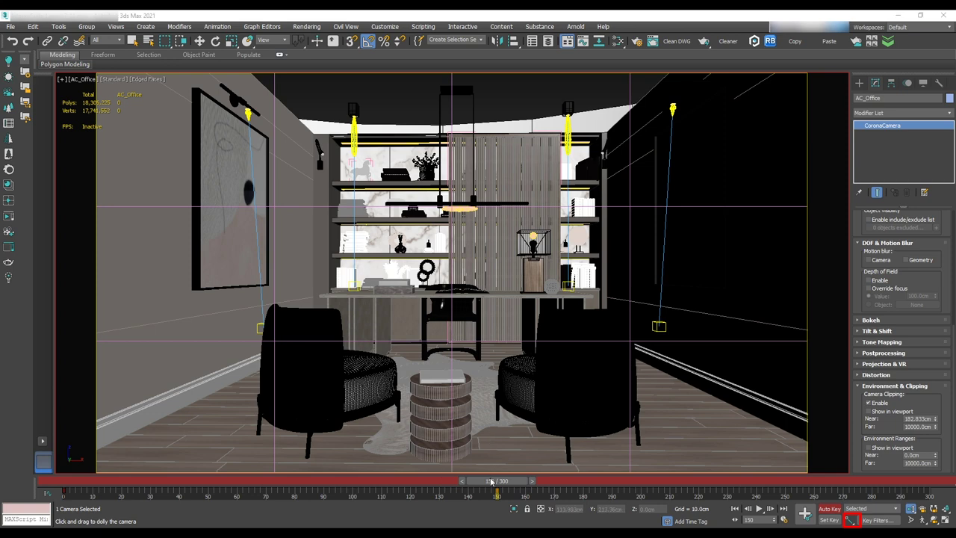
pyautogui.moveTo(500, 483); pyautogui.dragTo(66, 475)
pyautogui.click(759, 508)
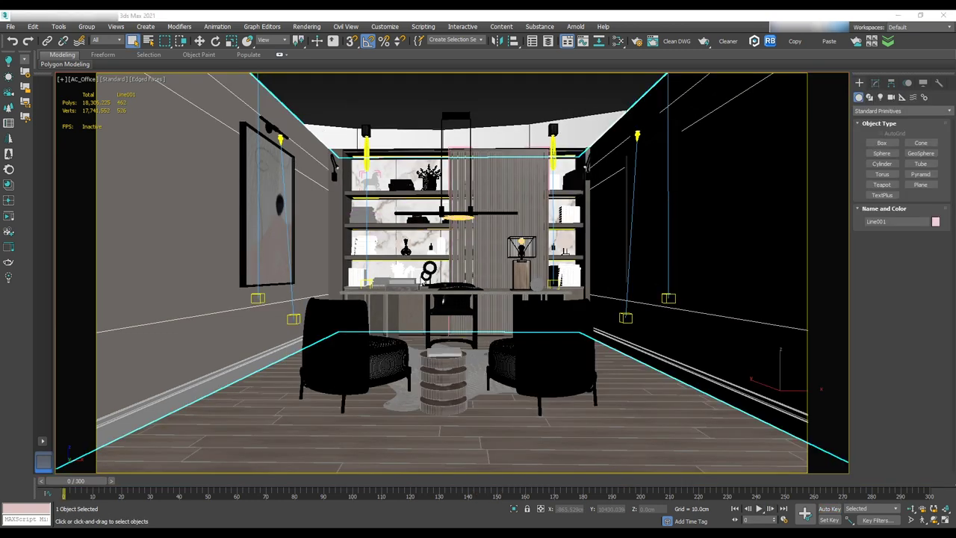
# - Start a preview animation of the AC_Office view using the Standard per-view preset and Facets shading
pyautogui.click(59, 26)
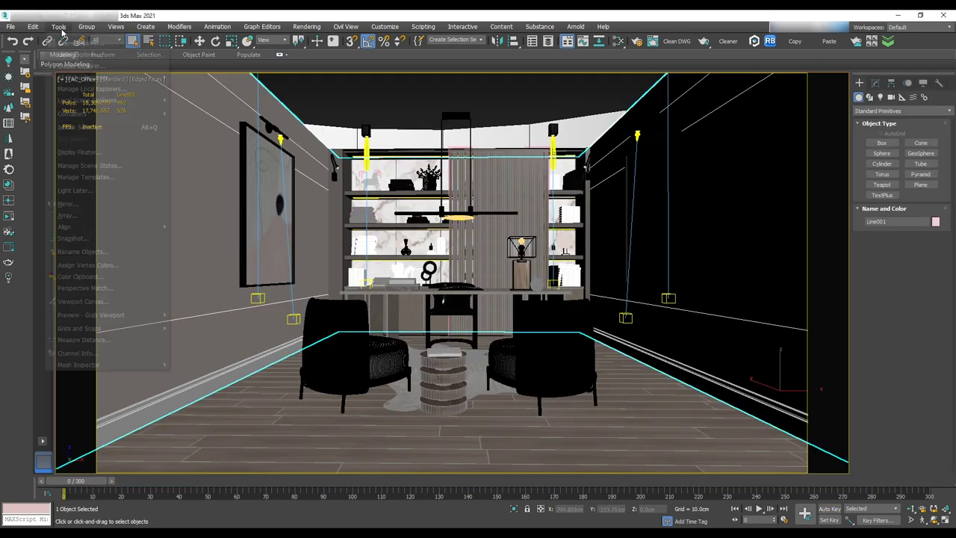
pyautogui.moveTo(87, 314)
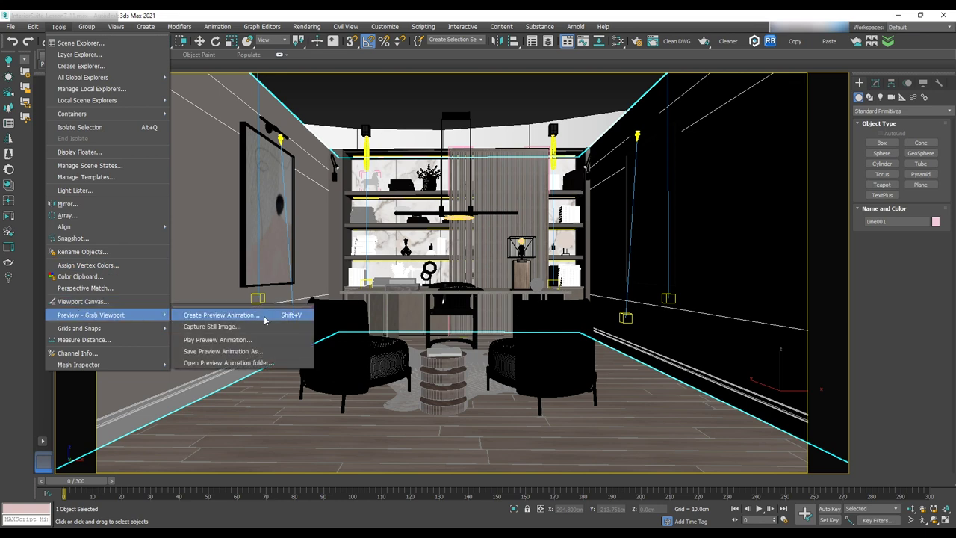
pyautogui.click(224, 315)
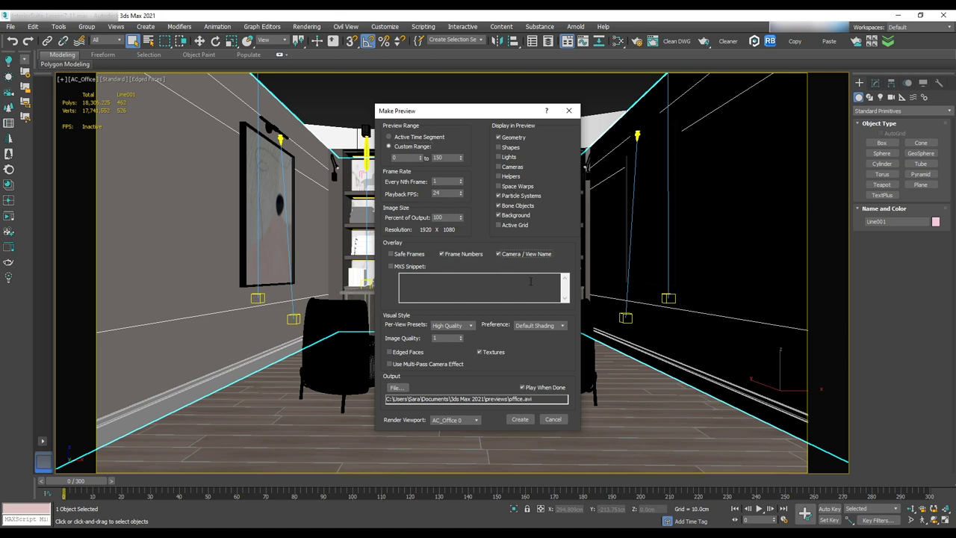
pyautogui.click(472, 325)
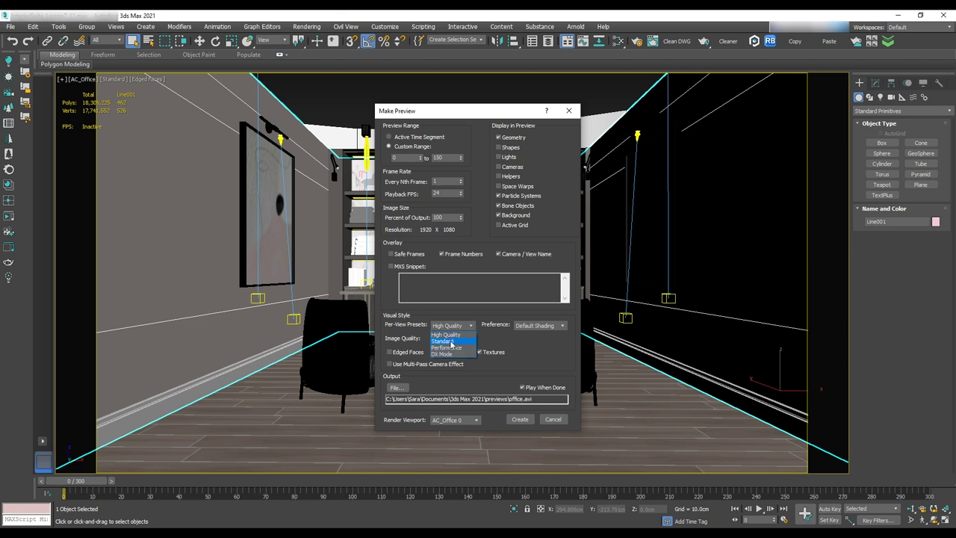
pyautogui.click(457, 345)
pyautogui.click(531, 330)
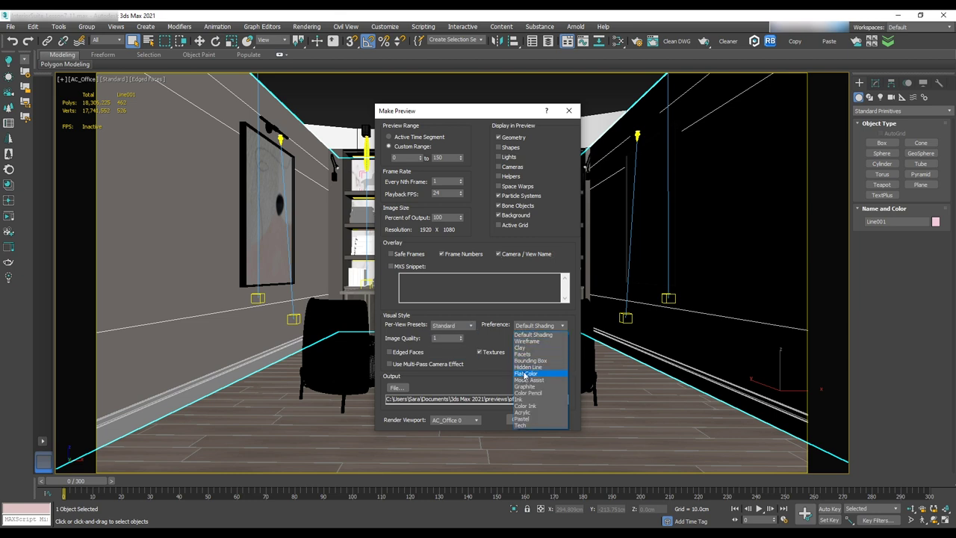
pyautogui.click(523, 354)
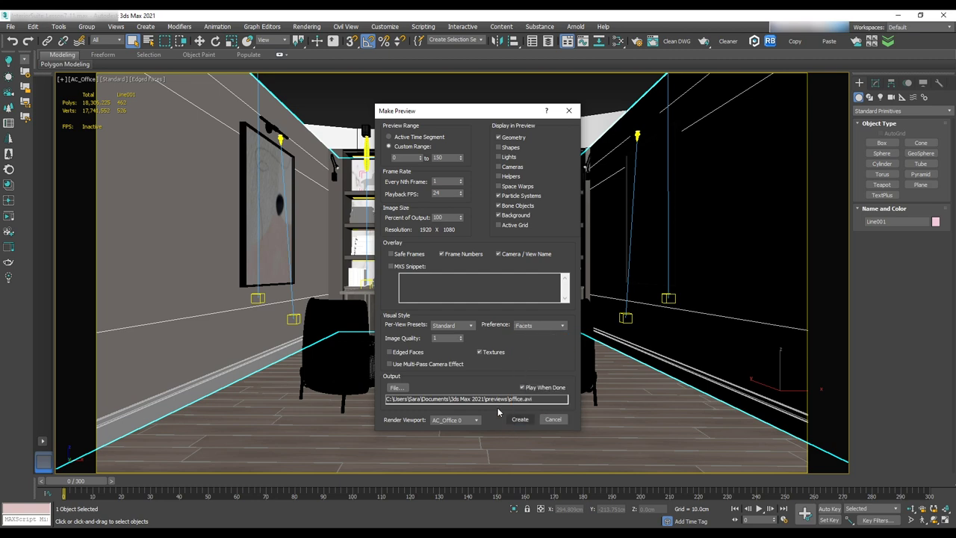
# - Save the preview output as office.avi in E:\InteriorSuite\Animation, create the preview, and close the player after watching it
pyautogui.click(396, 387)
pyautogui.click(161, 63)
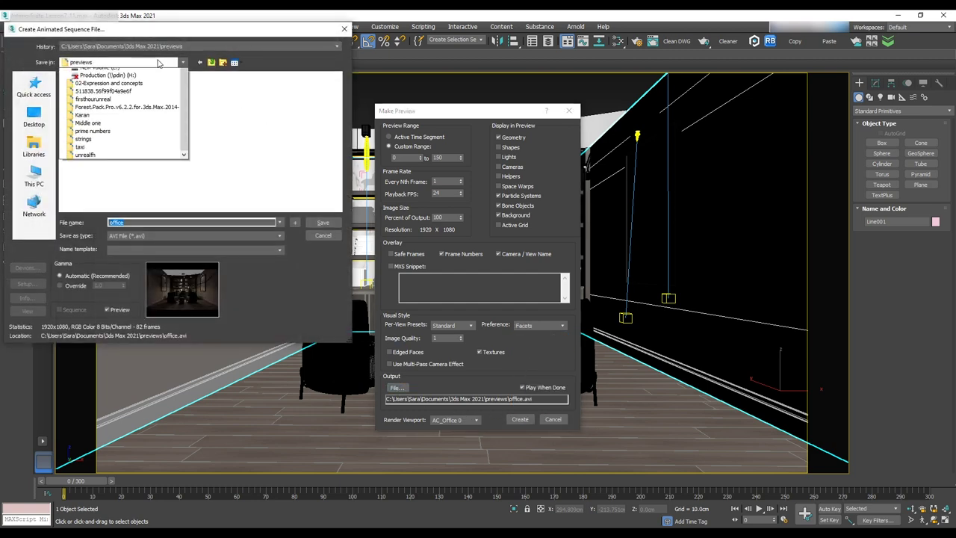
pyautogui.click(120, 217)
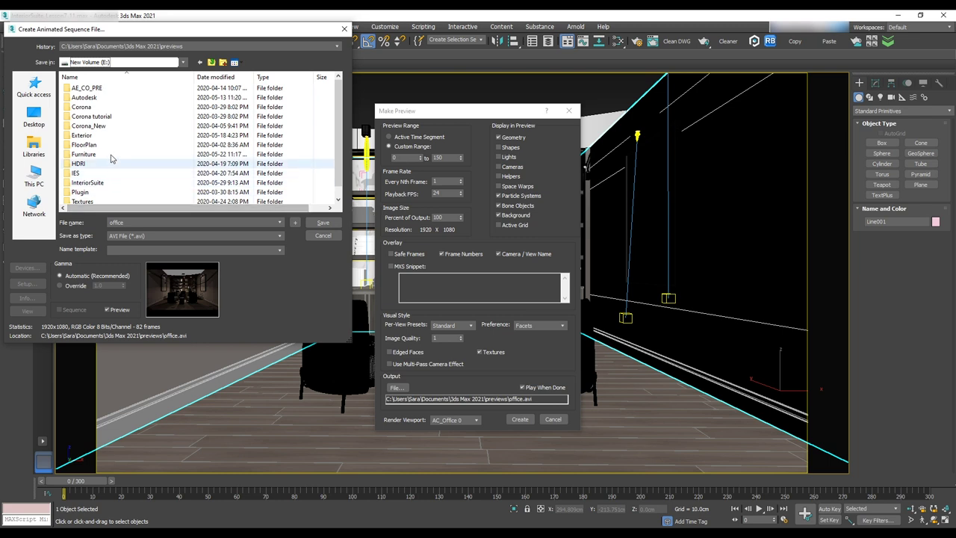
pyautogui.doubleClick(113, 184)
pyautogui.doubleClick(92, 99)
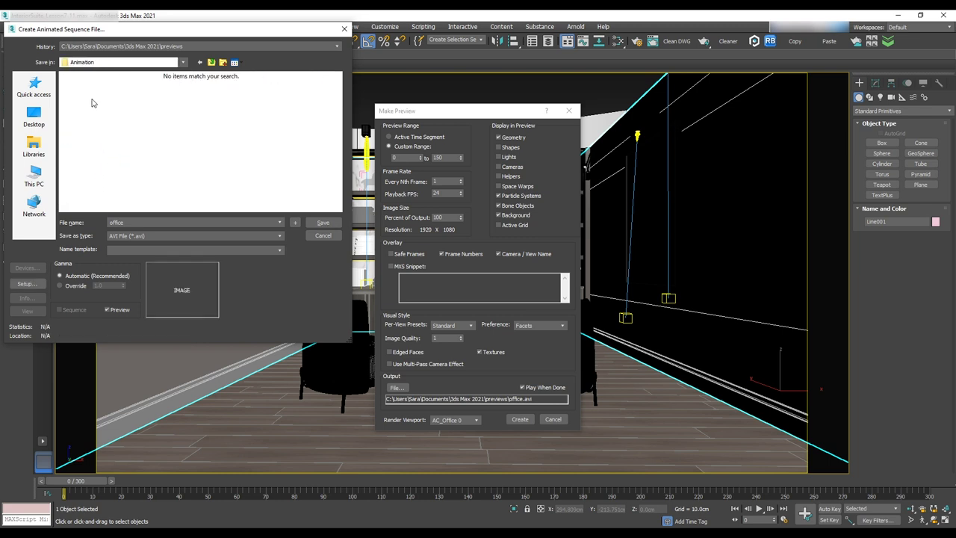
pyautogui.click(323, 223)
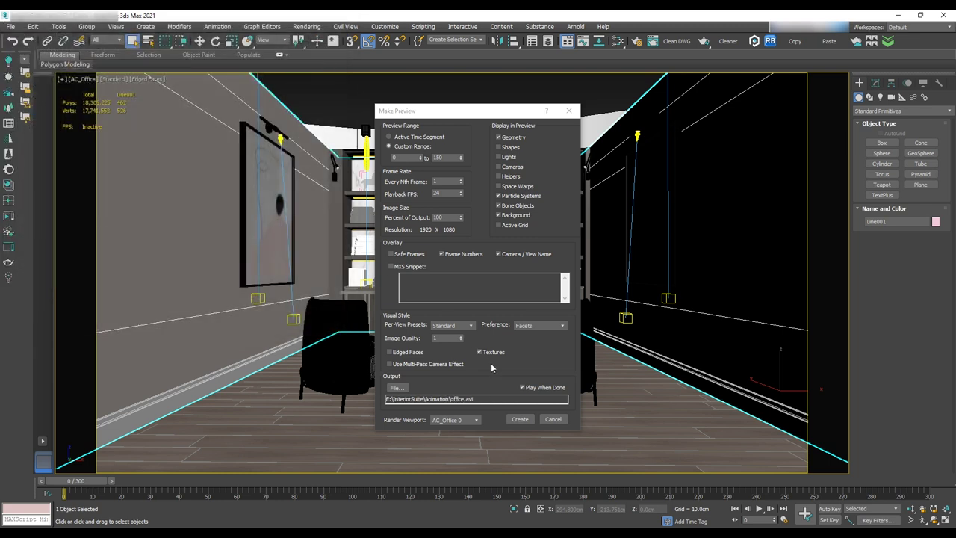
pyautogui.click(525, 420)
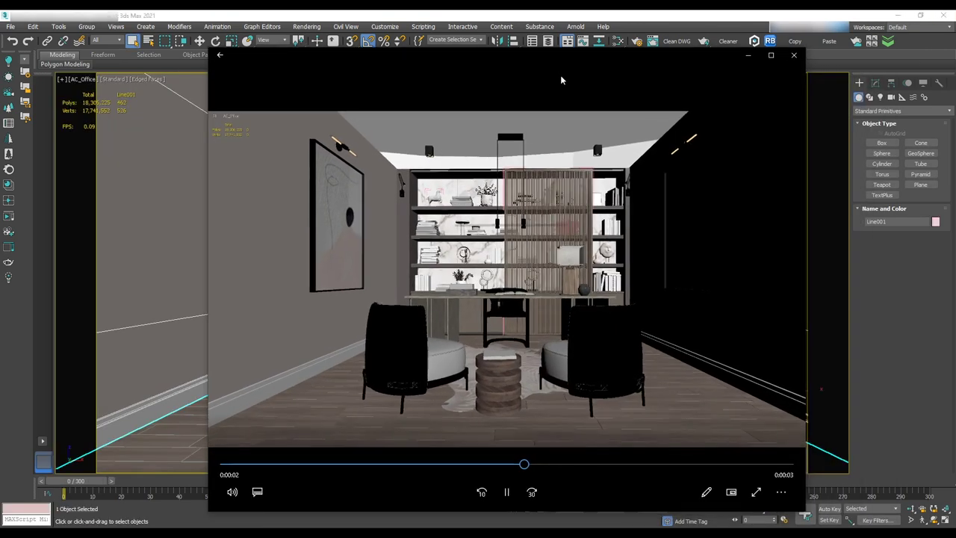
pyautogui.click(793, 55)
# - Display the DiningArea camera view, select and clone that camera, and show the scene from the top
pyautogui.click(82, 79)
pyautogui.moveTo(122, 91)
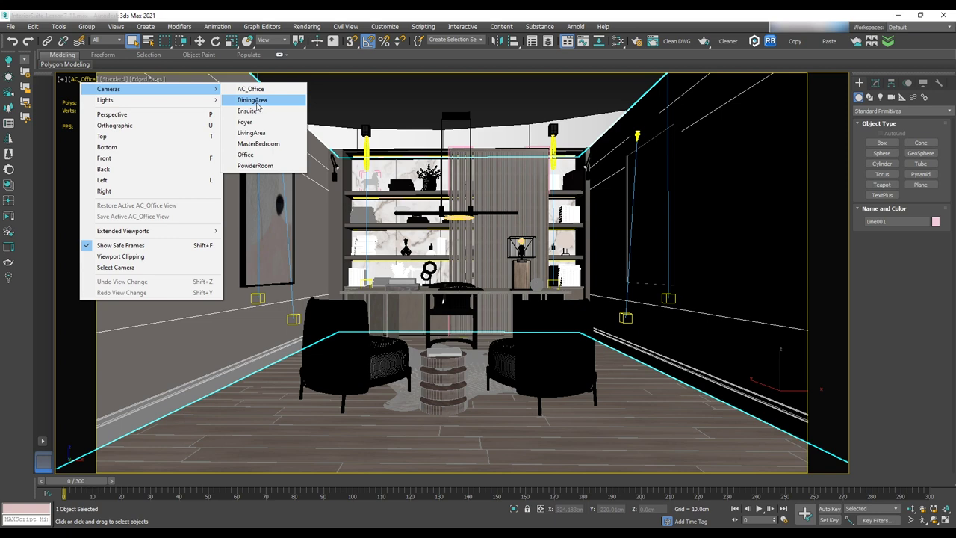
pyautogui.click(254, 102)
pyautogui.click(79, 78)
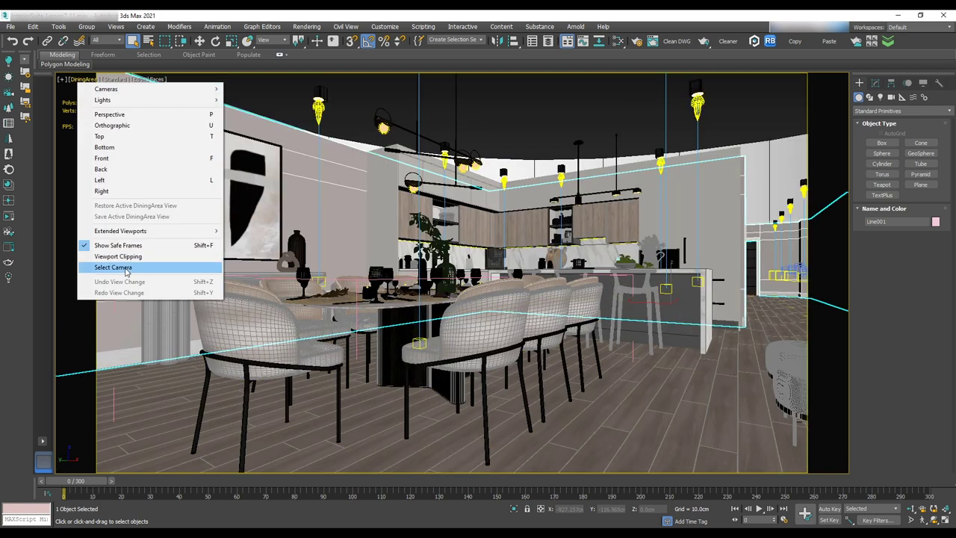
pyautogui.click(114, 268)
pyautogui.press('t')
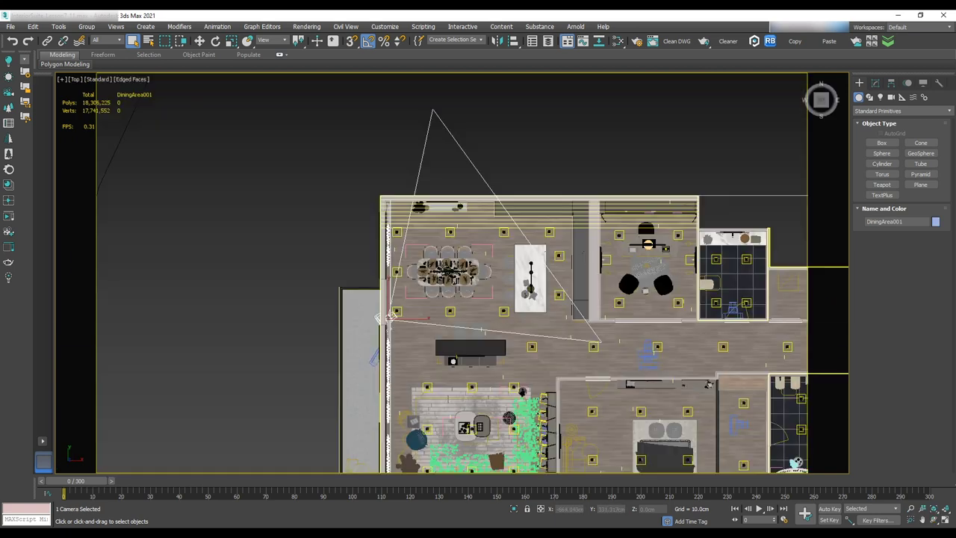
# - Rotate the cloned dining camera in the top view to aim past the dining table, and move it slightly into the room
pyautogui.scroll(-2, 443, 271)
pyautogui.scroll(2, 447, 290)
pyautogui.moveTo(447, 290); pyautogui.dragTo(418, 281, button='middle')
pyautogui.scroll(1, 414, 276)
pyautogui.click(216, 42)
pyautogui.moveTo(368, 307); pyautogui.dragTo(350, 277)
pyautogui.click(200, 42)
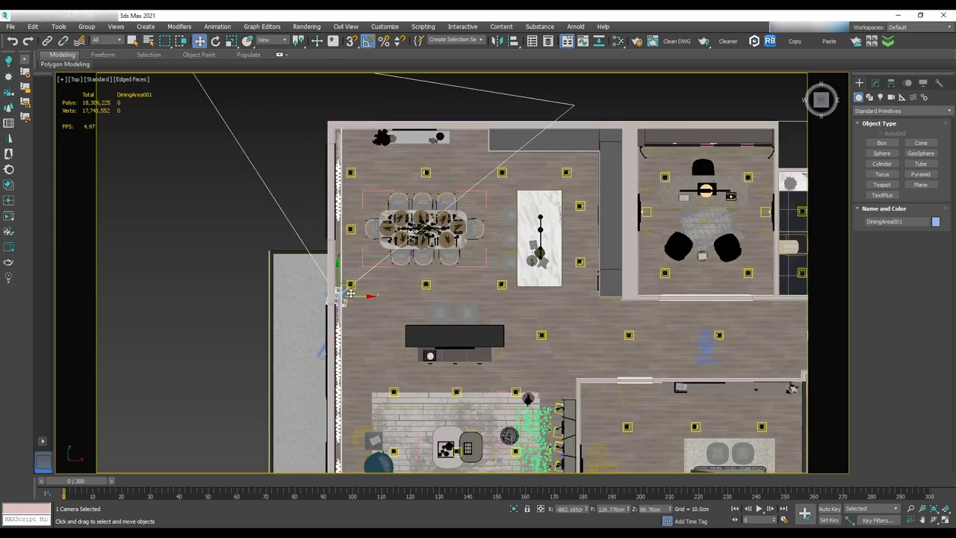
# - Switch the viewport to the cloned DiningArea001 camera and rename it AV_Dining
pyautogui.click(75, 79)
pyautogui.click(258, 87)
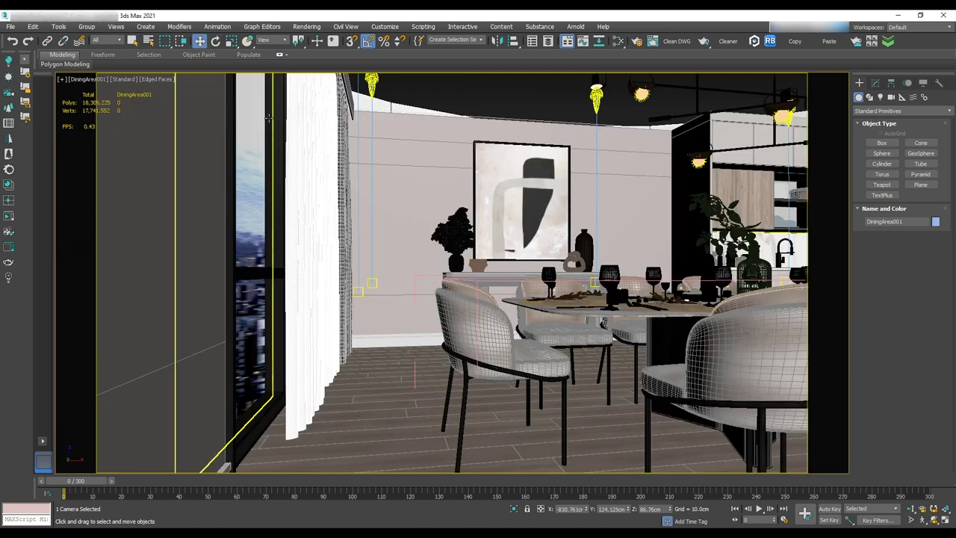
pyautogui.click(88, 80)
pyautogui.click(118, 112)
pyautogui.click(875, 83)
pyautogui.moveTo(903, 98); pyautogui.dragTo(767, 95)
pyautogui.write('AV_Dining')
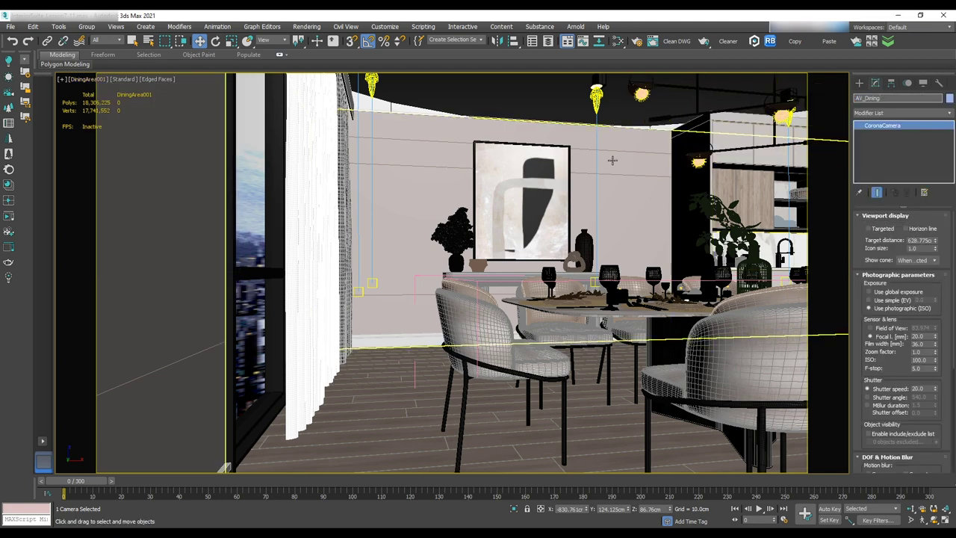
pyautogui.press('Return')
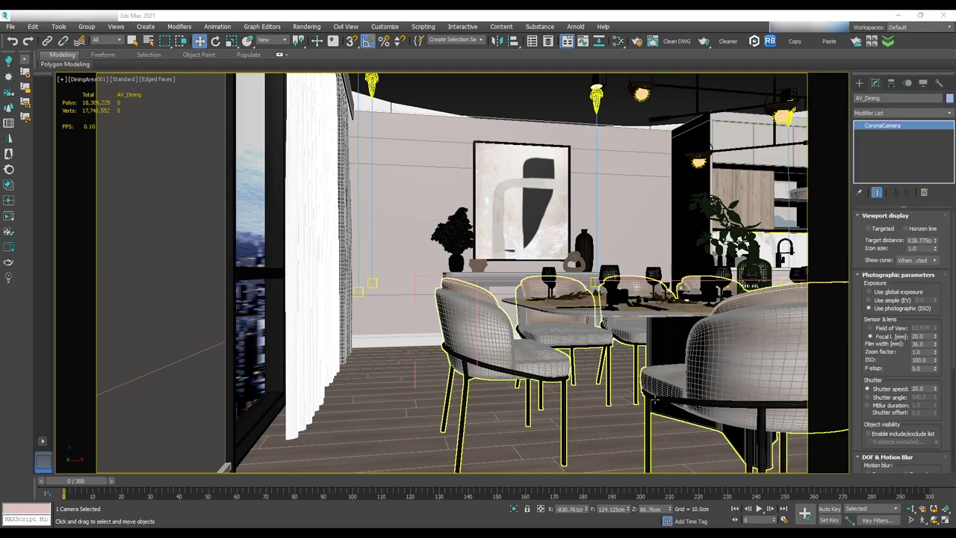
# - Reframe AV_Dining on the dining table by dollying, trucking and rotating it, and set its vertical shift to 0.08
pyautogui.press('c')
pyautogui.click(911, 508)
pyautogui.moveTo(844, 395); pyautogui.dragTo(847, 426)
pyautogui.scroll(-5, 900, 404)
pyautogui.moveTo(905, 404); pyautogui.dragTo(905, 390)
pyautogui.moveTo(558, 340); pyautogui.dragTo(531, 355, button='middle')
pyautogui.press('e')
pyautogui.scroll(5, 592, 431)
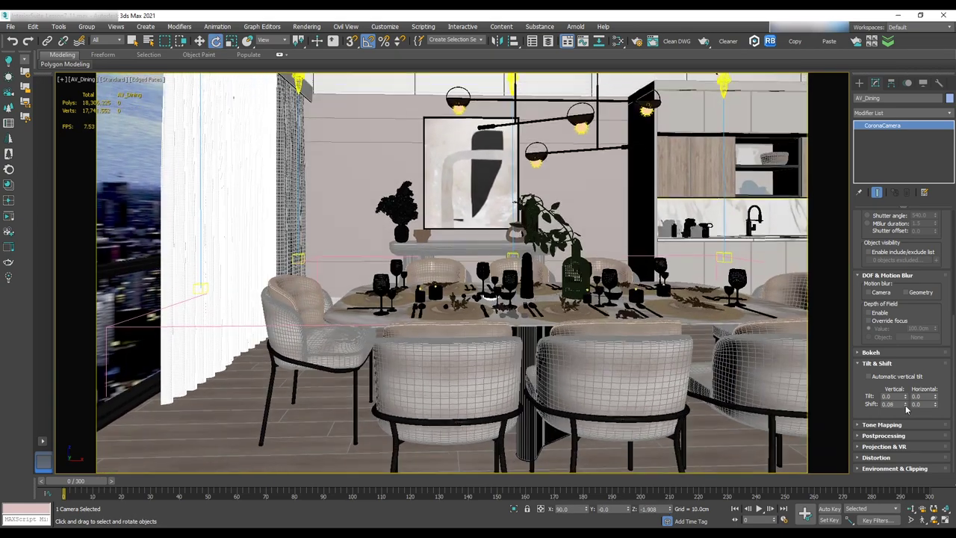
pyautogui.moveTo(593, 429); pyautogui.dragTo(531, 413)
# - With Auto Key on, truck AV_Dining sideways along the table toward the kitchen at frame 150, and play the animation back
pyautogui.click(829, 509)
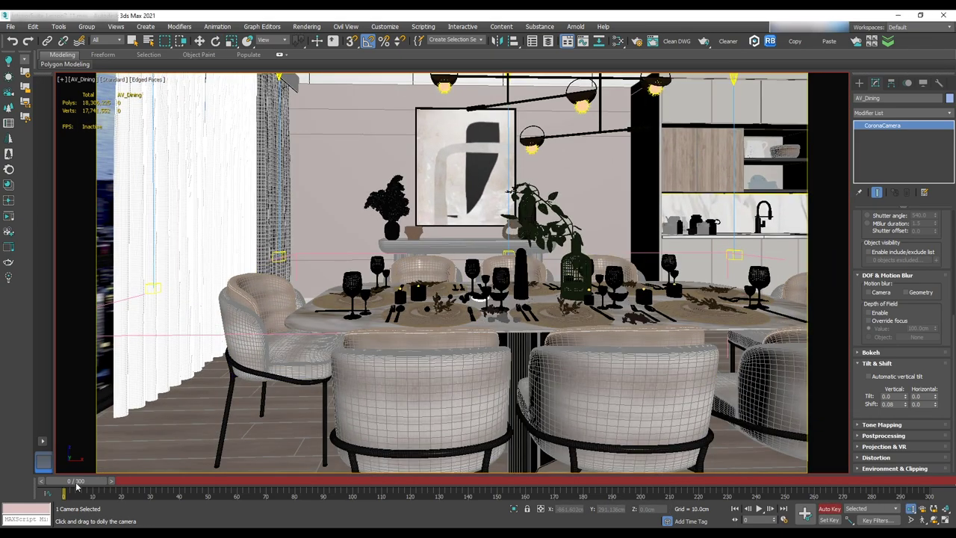
pyautogui.moveTo(78, 483); pyautogui.dragTo(504, 493)
pyautogui.moveTo(668, 427); pyautogui.dragTo(615, 426, button='middle')
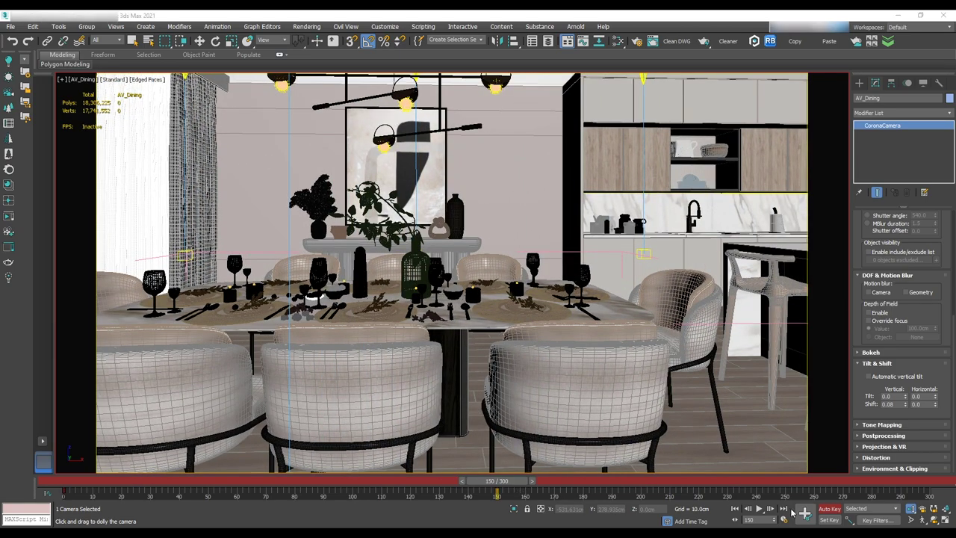
pyautogui.click(759, 508)
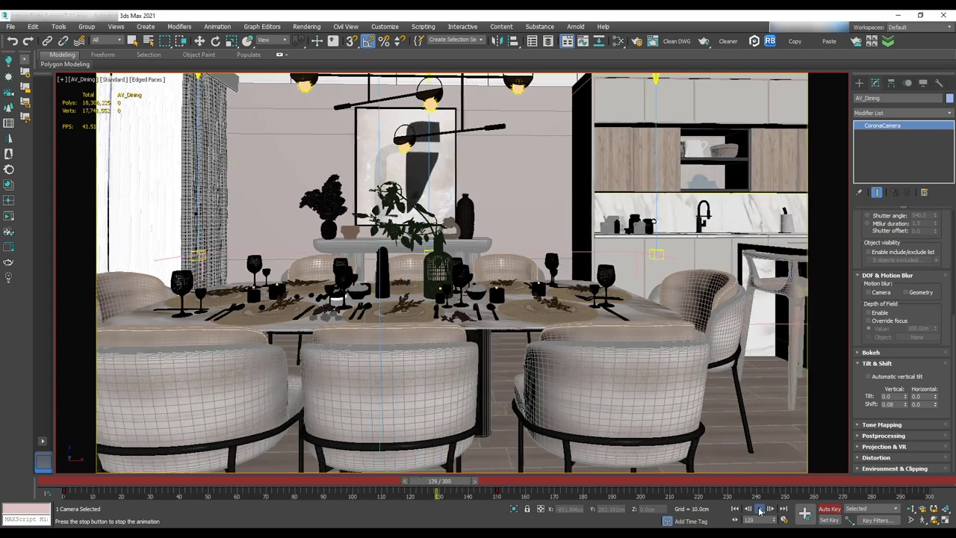
pyautogui.click(759, 509)
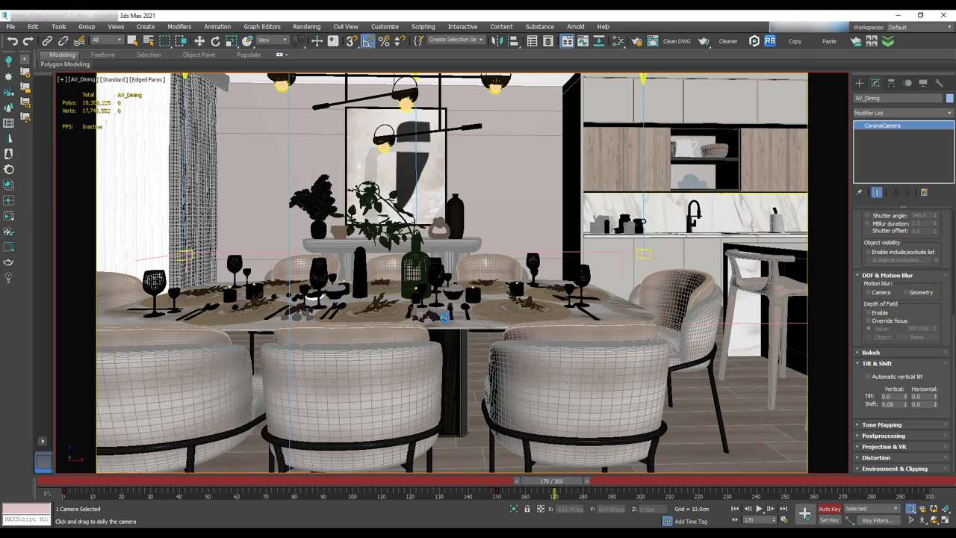
# - Create a viewport preview animation of the AV_Dining shot and close the preview player
pyautogui.hotkey('shift', 'v')
pyautogui.click(520, 420)
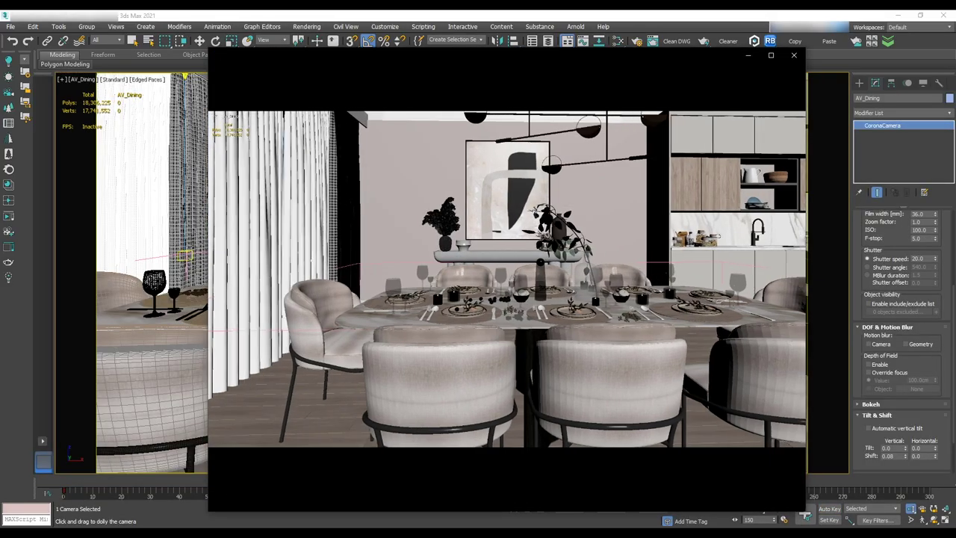
pyautogui.click(793, 55)
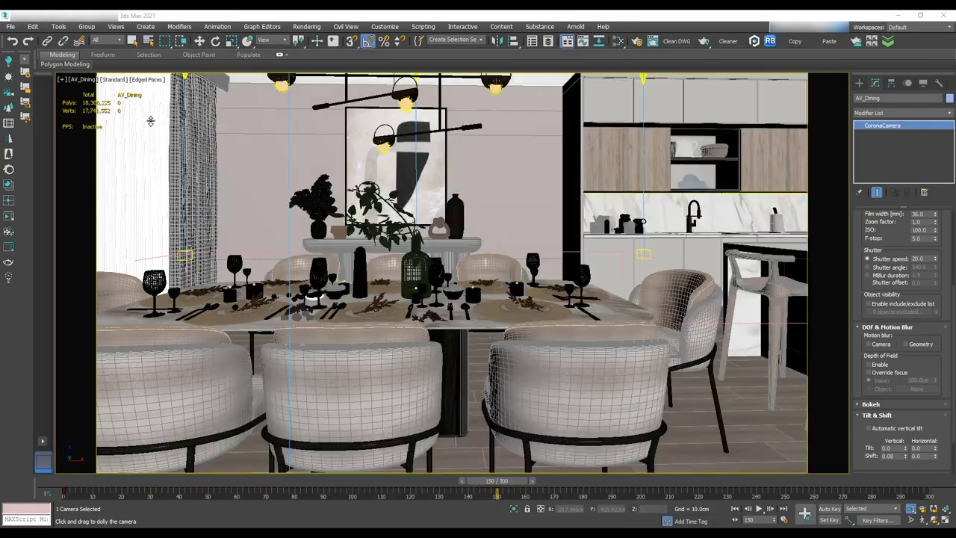
# - Switch the viewport to the LivingArea camera, select that camera and clone it
pyautogui.click(83, 80)
pyautogui.click(123, 267)
pyautogui.click(82, 79)
pyautogui.moveTo(115, 89)
pyautogui.click(275, 145)
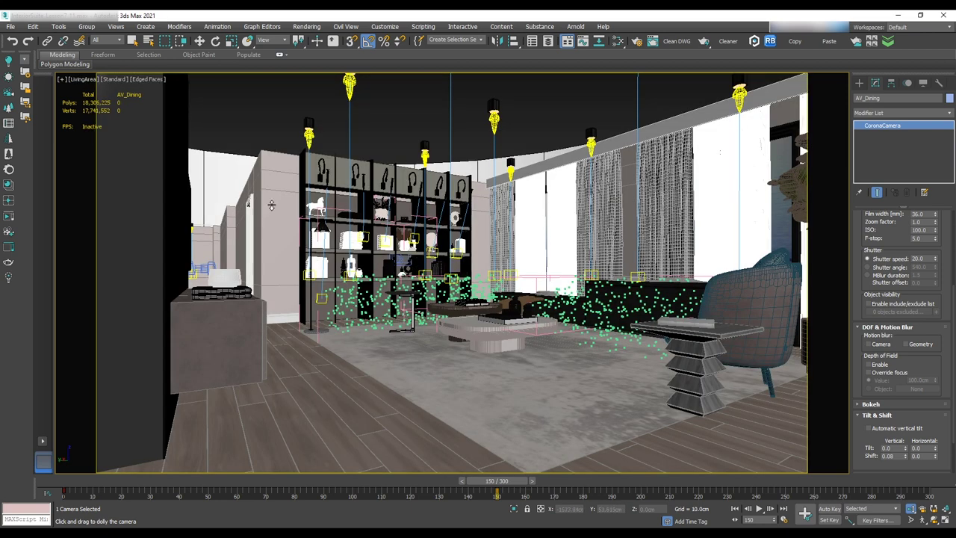
pyautogui.click(82, 79)
pyautogui.click(127, 267)
pyautogui.hotkey('ctrl', 'v')
pyautogui.click(465, 311)
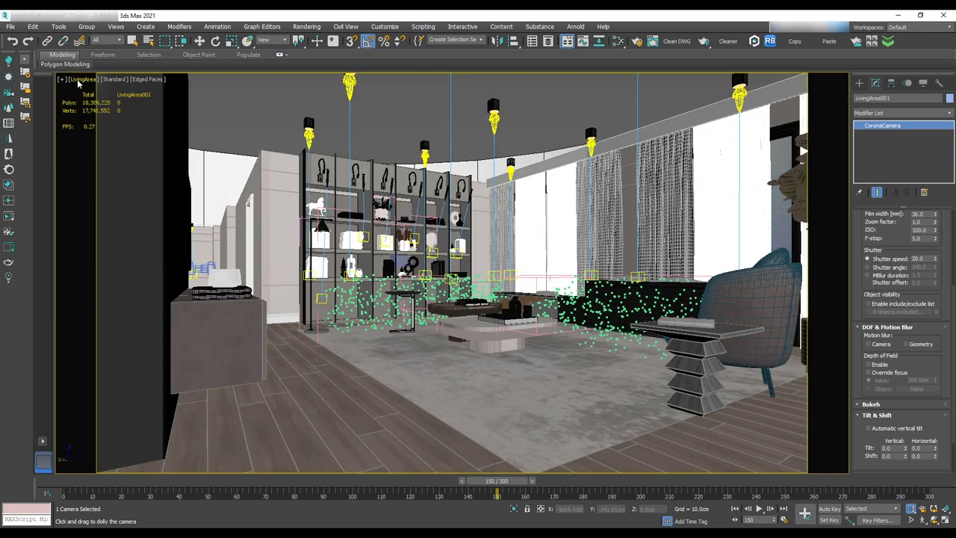
# - Switch the viewport to the cloned LivingArea001 camera and rename it AV_Living_01
pyautogui.click(82, 80)
pyautogui.moveTo(149, 89)
pyautogui.click(264, 154)
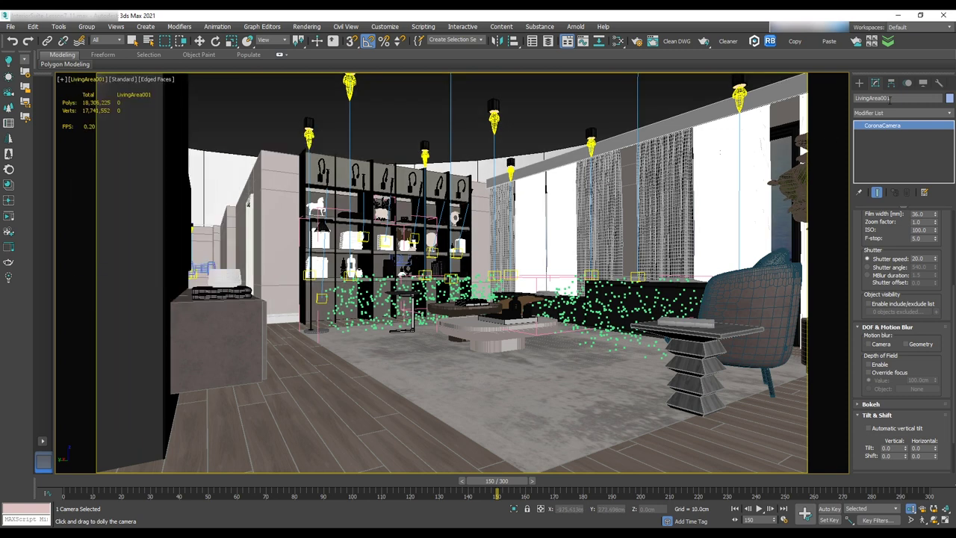
pyautogui.write('AV_Li')
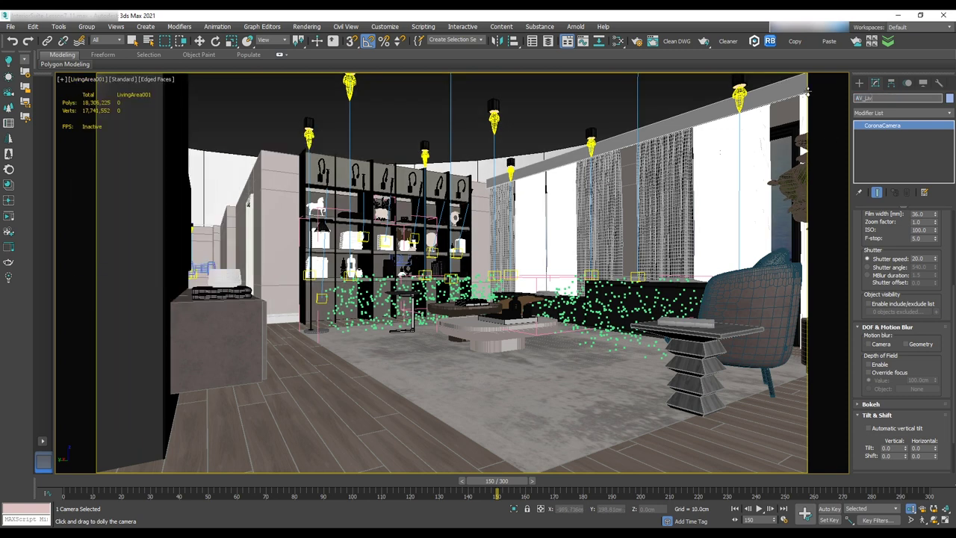
pyautogui.write('ving_01')
pyautogui.press('Return')
# - In the top view, move AV_Living_01 over to the hallway junction and rotate it to aim diagonally across the living area
pyautogui.press('t')
pyautogui.press('w')
pyautogui.moveTo(407, 231); pyautogui.dragTo(572, 231)
pyautogui.press('e')
pyautogui.moveTo(520, 246); pyautogui.dragTo(479, 178)
pyautogui.press('w')
pyautogui.moveTo(549, 227); pyautogui.dragTo(562, 216)
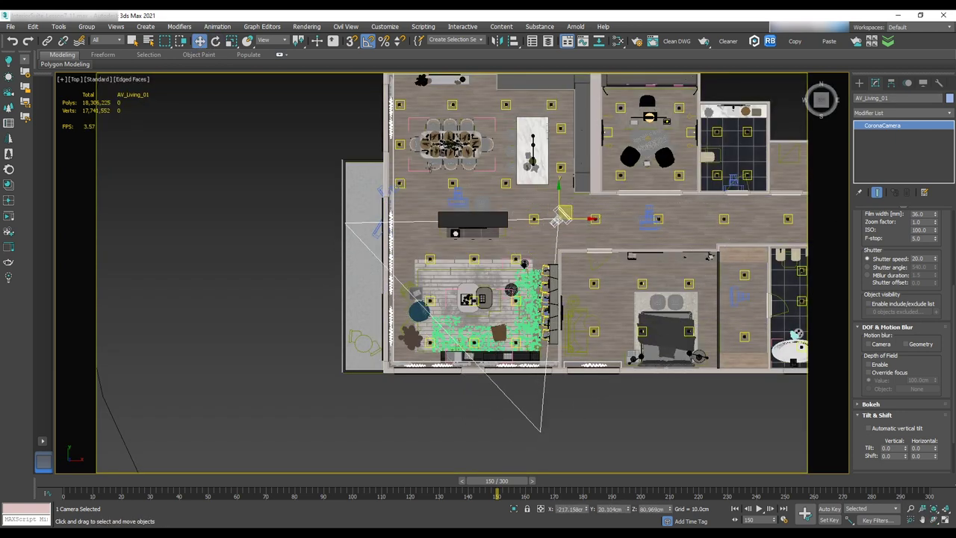
# - Switch the viewport to AV_Living_01, then dolly and rotate it to frame the living area between the wall and the dark column
pyautogui.click(76, 80)
pyautogui.moveTo(104, 89)
pyautogui.click(273, 110)
pyautogui.click(910, 509)
pyautogui.moveTo(622, 452); pyautogui.dragTo(735, 479)
pyautogui.press('e')
pyautogui.moveTo(412, 260); pyautogui.dragTo(420, 263)
# - With Auto Key on from frame 0, dolly AV_Living_01 forward into the living area at frame 150
pyautogui.moveTo(512, 483); pyautogui.dragTo(84, 485)
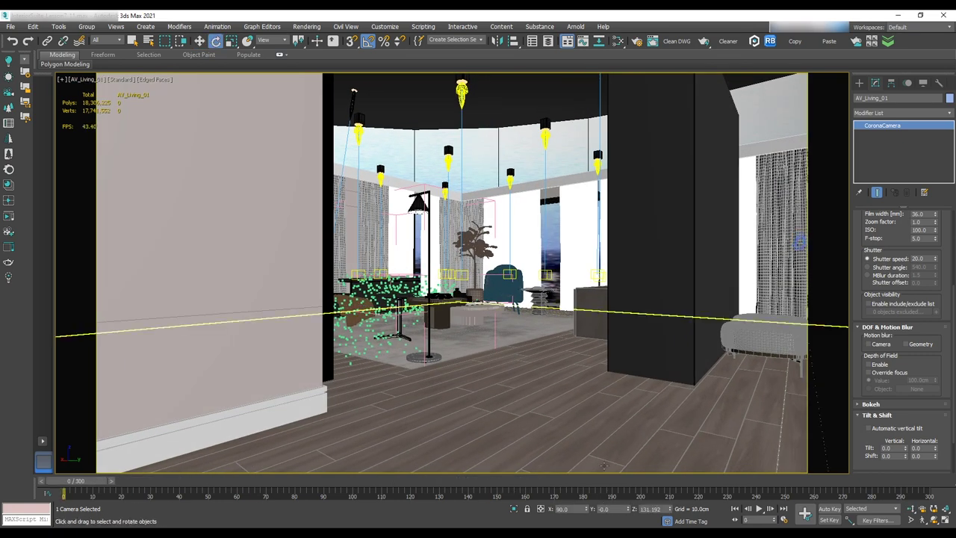
pyautogui.click(829, 509)
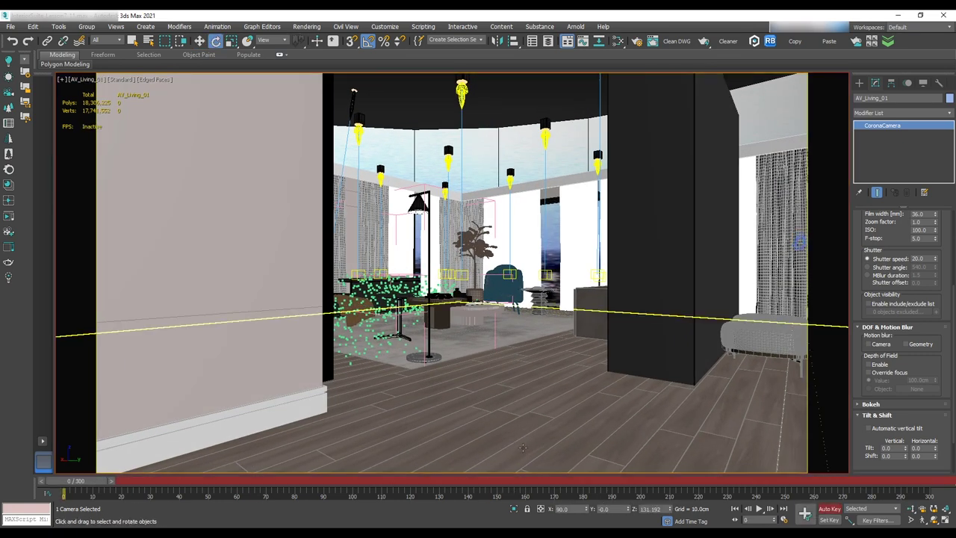
pyautogui.press('q')
pyautogui.moveTo(84, 484); pyautogui.dragTo(505, 476)
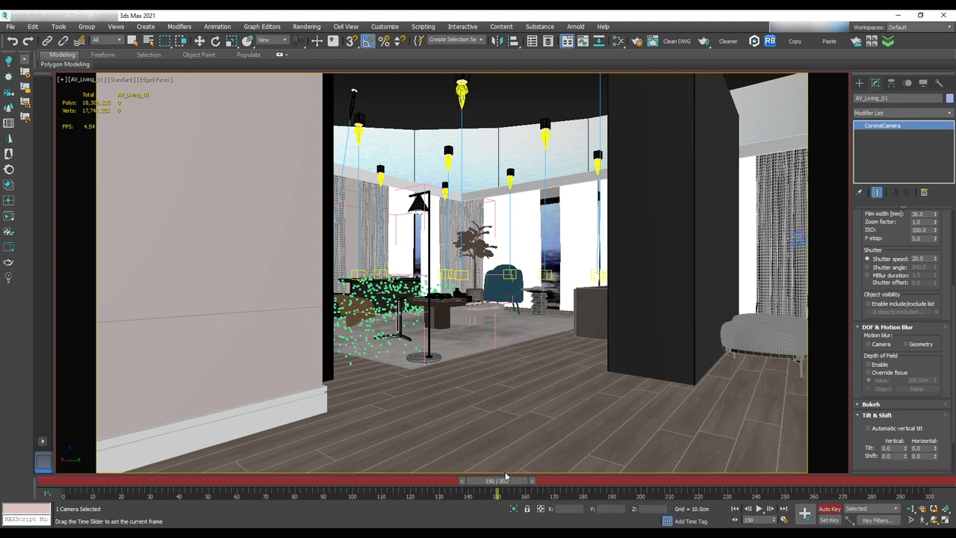
pyautogui.press('e')
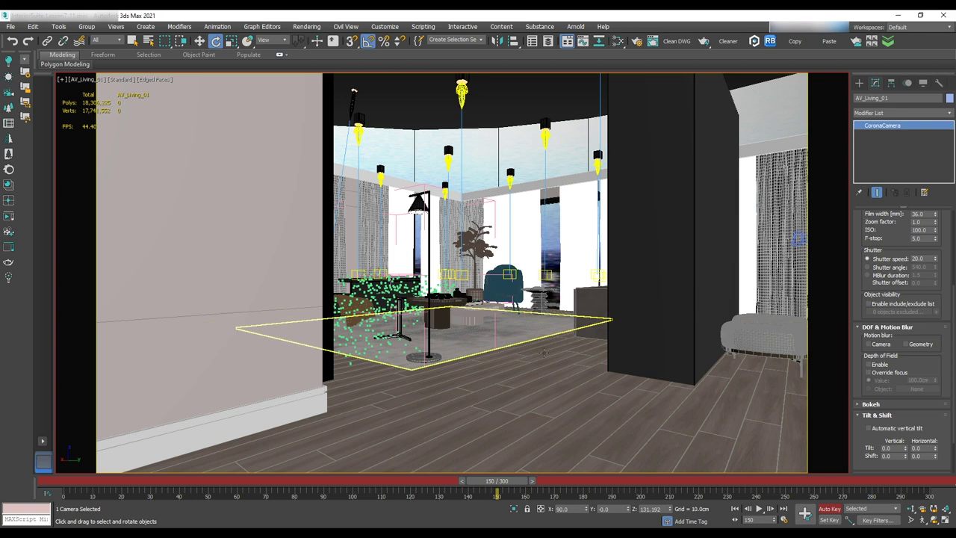
pyautogui.click(910, 508)
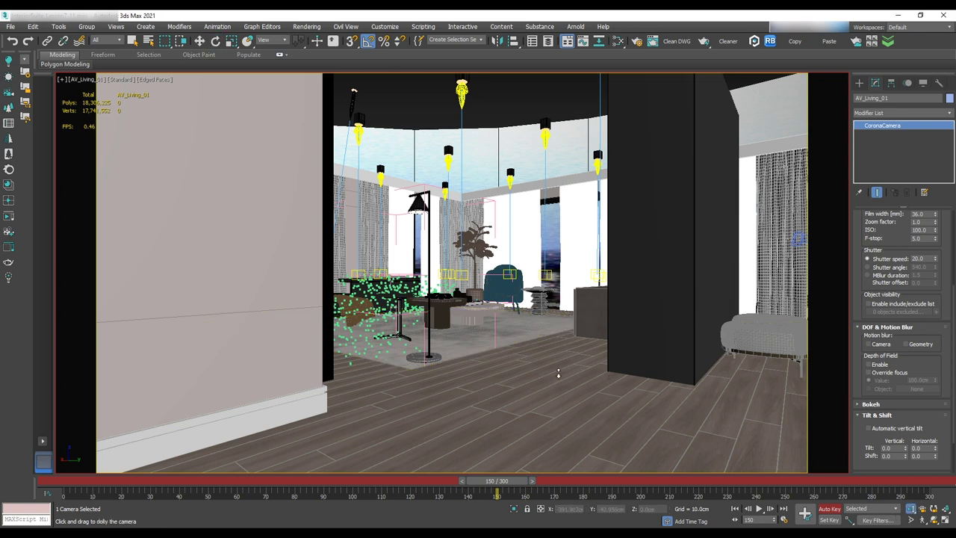
pyautogui.moveTo(557, 373); pyautogui.dragTo(561, 360)
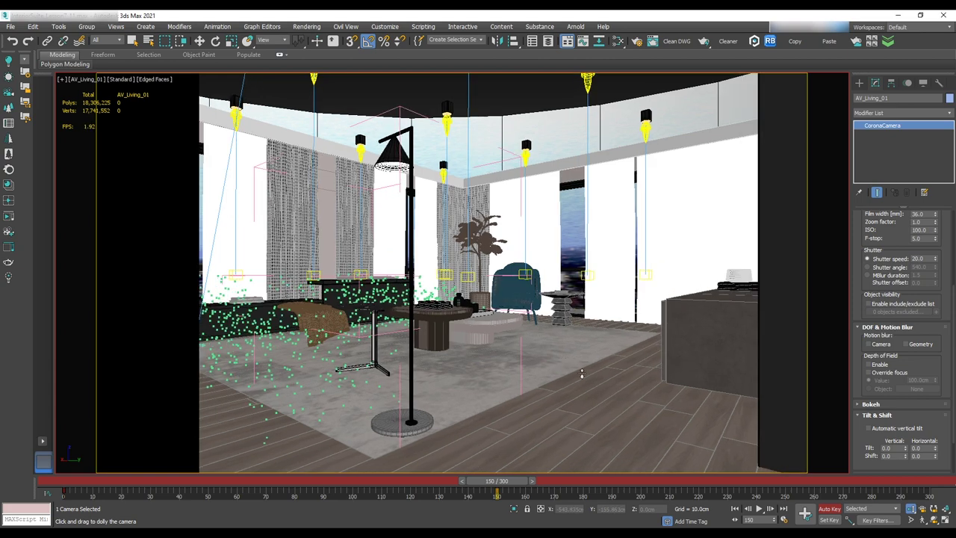
# - Refine AV_Living_01's framing at frame 150 by trucking, dollying and rotating it around the floor lamp and seating area
pyautogui.click(923, 520)
pyautogui.moveTo(695, 380); pyautogui.dragTo(672, 385)
pyautogui.click(911, 509)
pyautogui.moveTo(615, 437); pyautogui.dragTo(625, 425)
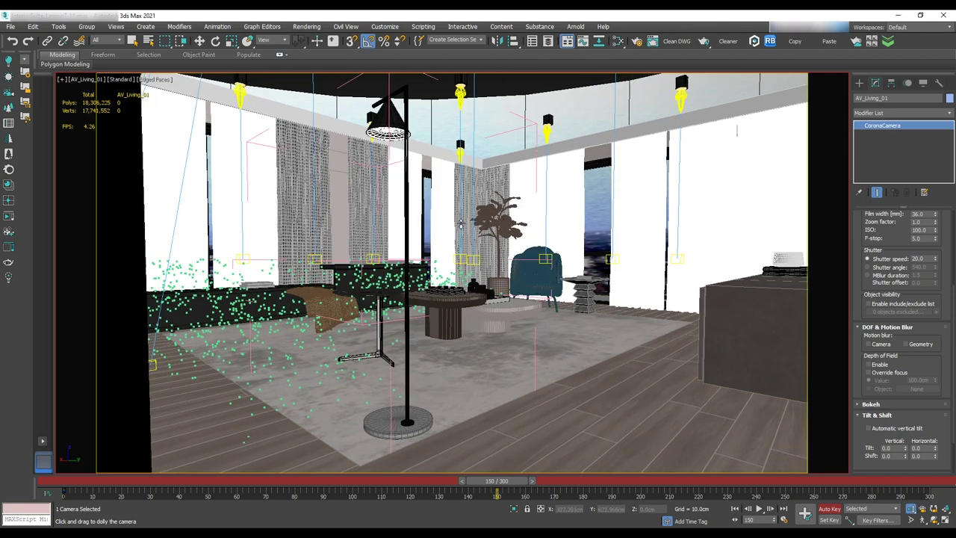
pyautogui.click(215, 42)
pyautogui.keyDown('alt'); pyautogui.moveTo(609, 440); pyautogui.dragTo(637, 431, button='middle'); pyautogui.keyUp('alt')
pyautogui.moveTo(638, 431); pyautogui.dragTo(639, 425)
pyautogui.moveTo(639, 428); pyautogui.dragTo(631, 427, button='middle')
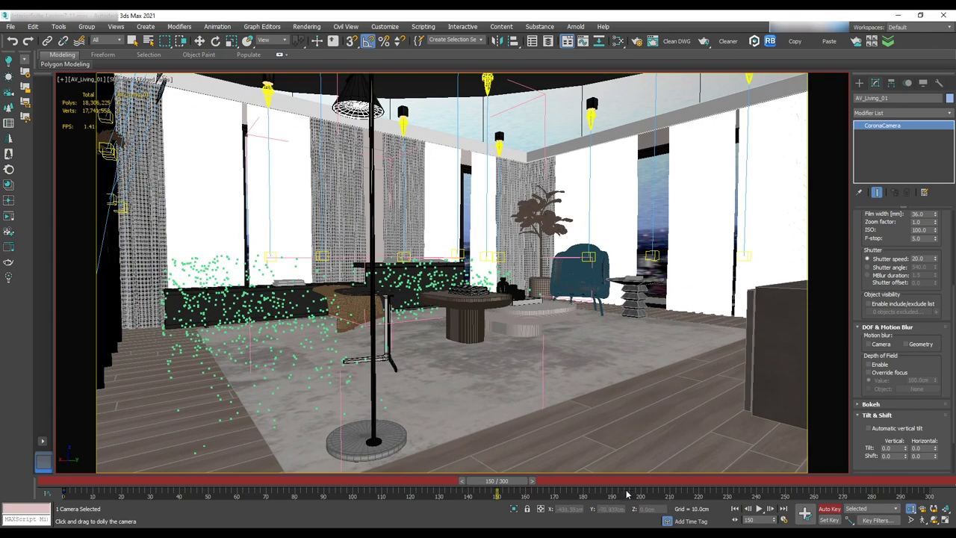
# - Play back the AV_Living_01 animation from frame 0 and turn Auto Key off
pyautogui.moveTo(513, 484); pyautogui.dragTo(56, 478)
pyautogui.click(759, 510)
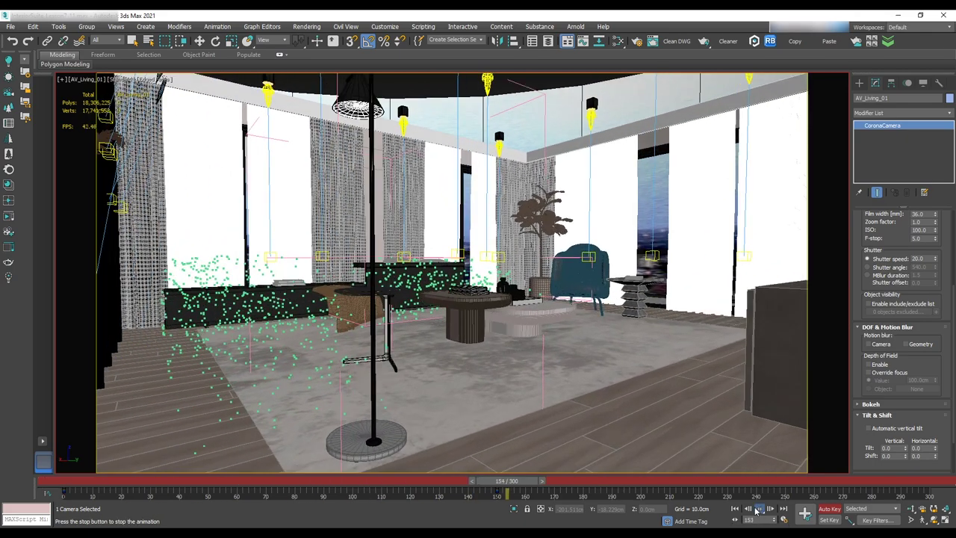
pyautogui.click(758, 510)
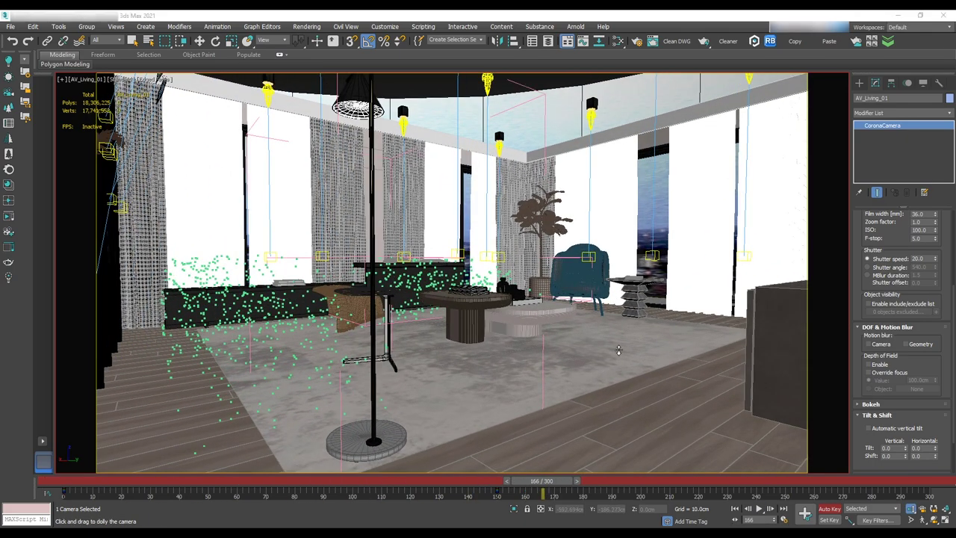
pyautogui.click(829, 509)
# - Switch the viewport to the AC_Office camera and check the frame rate and animation length in Time Configuration
pyautogui.click(84, 79)
pyautogui.moveTo(112, 89)
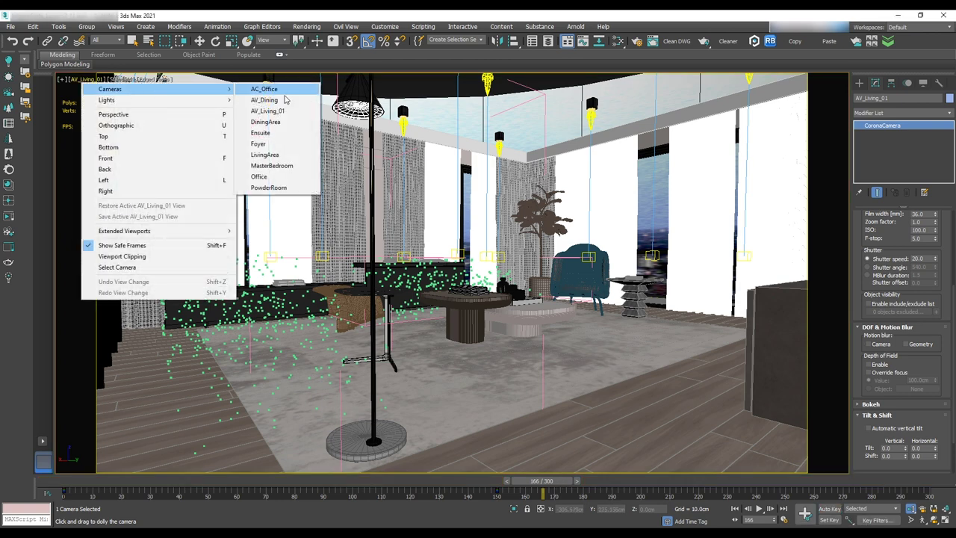
pyautogui.click(264, 89)
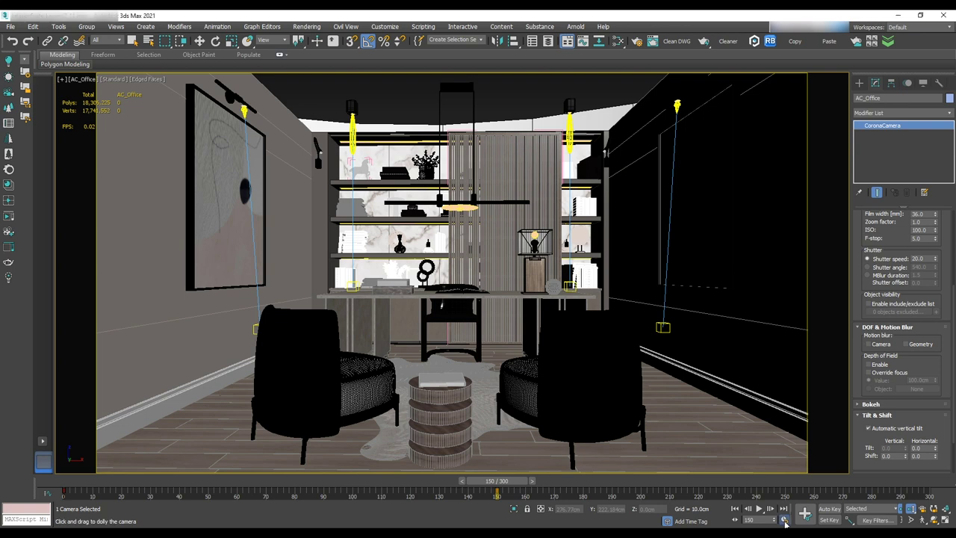
pyautogui.click(784, 520)
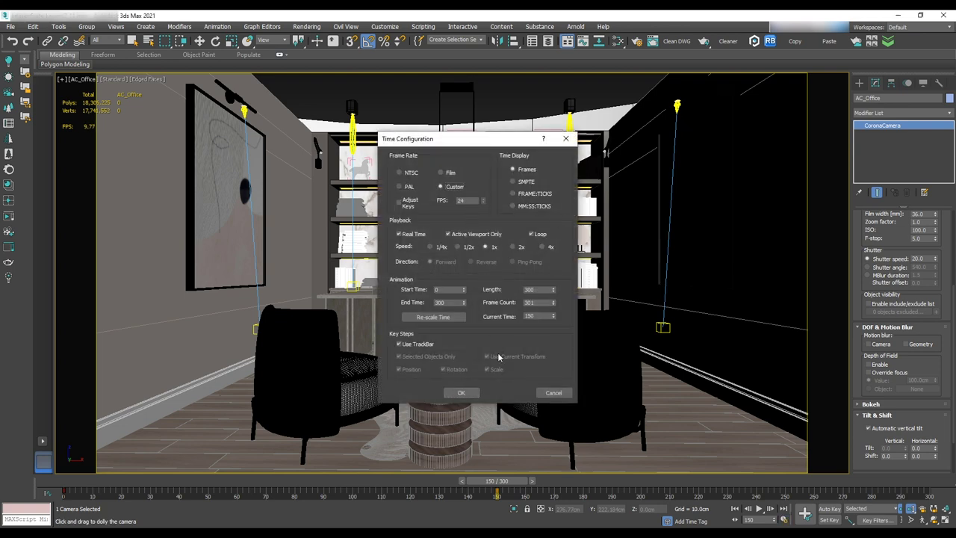
pyautogui.click(460, 393)
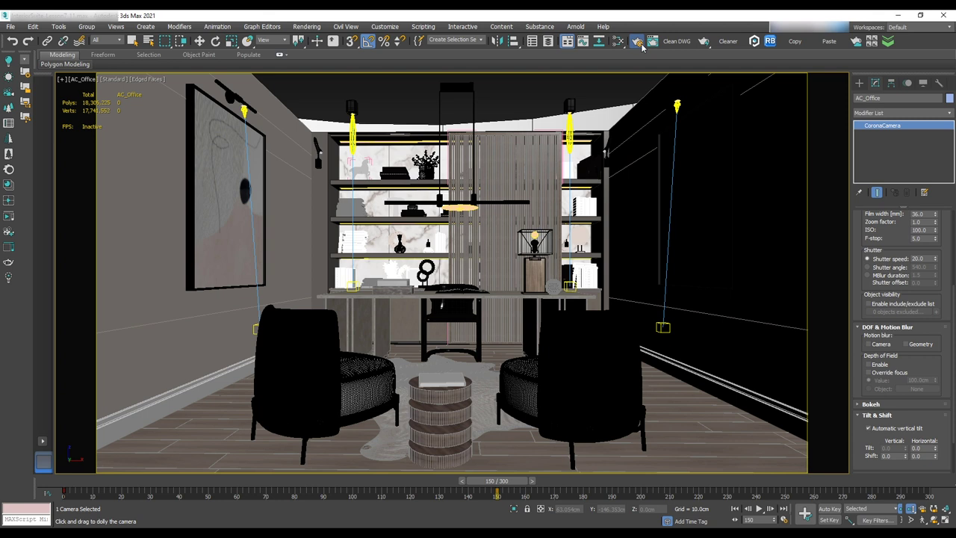
# - Set the time output in Render Setup to render only frame 75
pyautogui.press('F10')
pyautogui.click(550, 151)
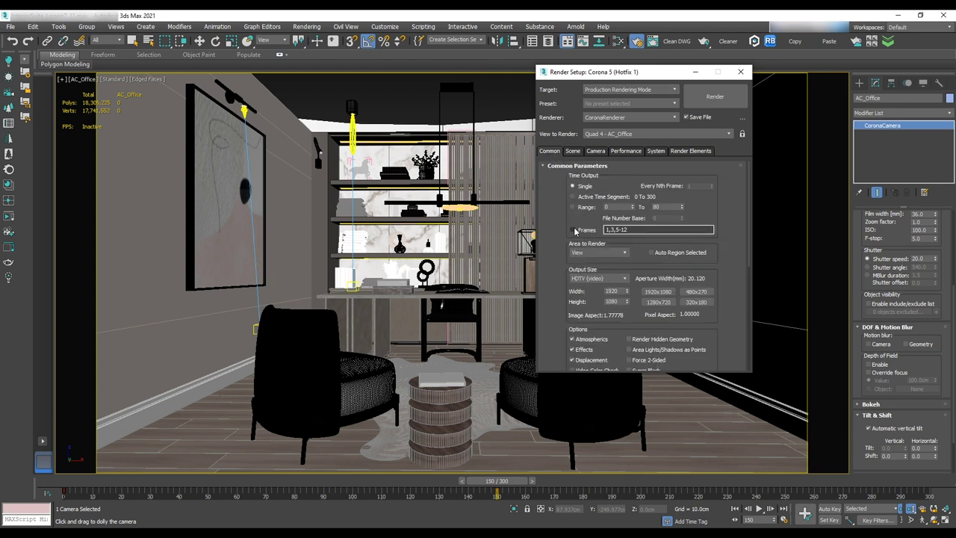
pyautogui.moveTo(657, 230); pyautogui.dragTo(593, 231)
pyautogui.write('75')
# - Set the Corona noise level limit to 0, the time limit to 1 second and the denoising mode to None
pyautogui.click(574, 152)
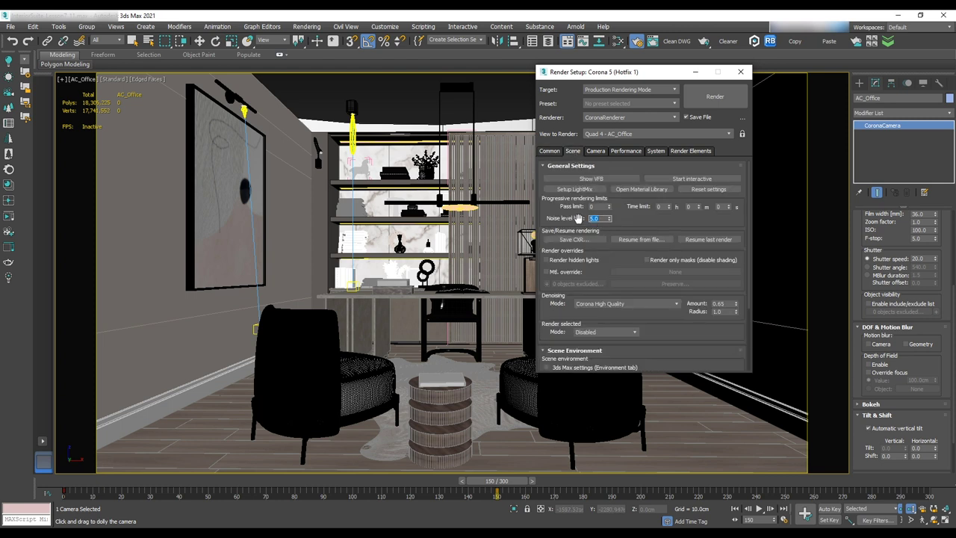
pyautogui.doubleClick(722, 207)
pyautogui.click(618, 305)
pyautogui.click(586, 313)
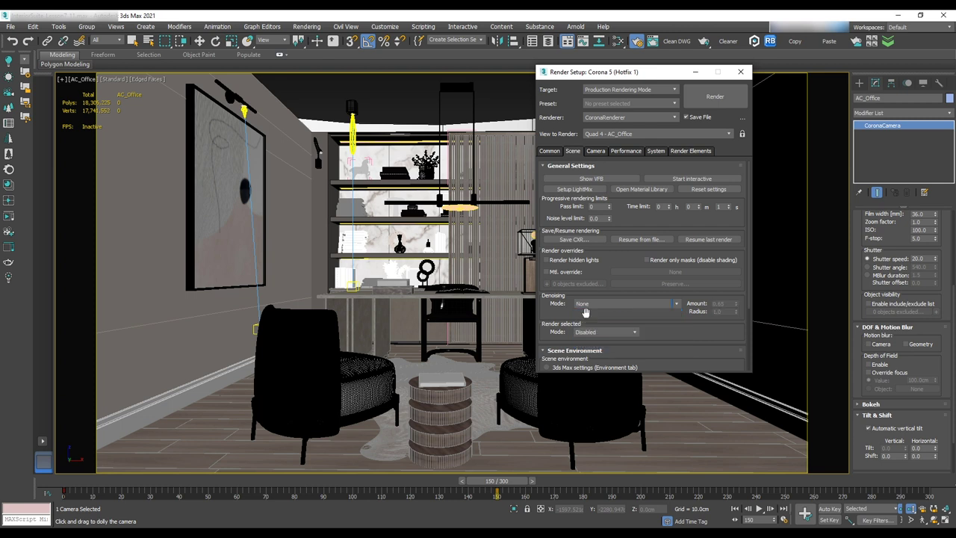
# - Set the Corona UHD Cache to Save to file after rendering
pyautogui.click(624, 152)
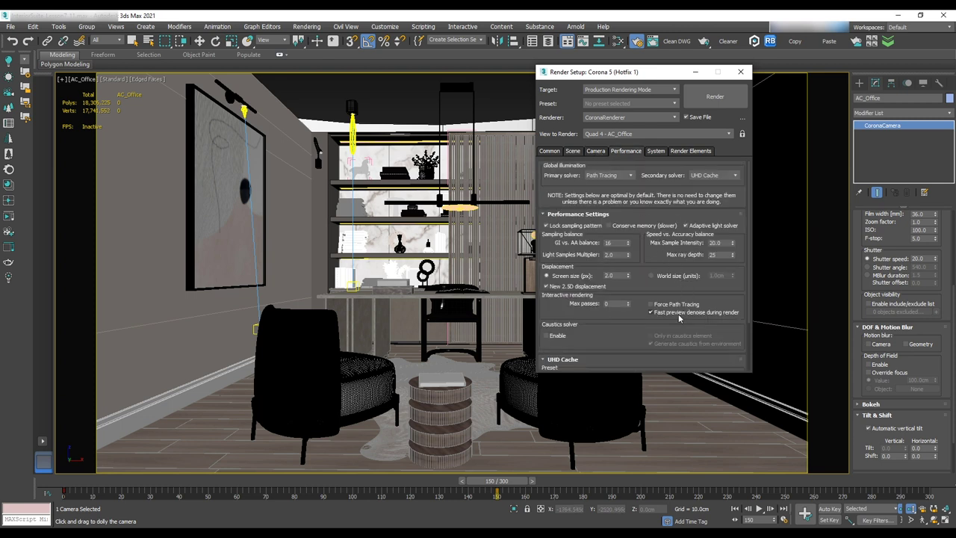
pyautogui.scroll(-1, 654, 330)
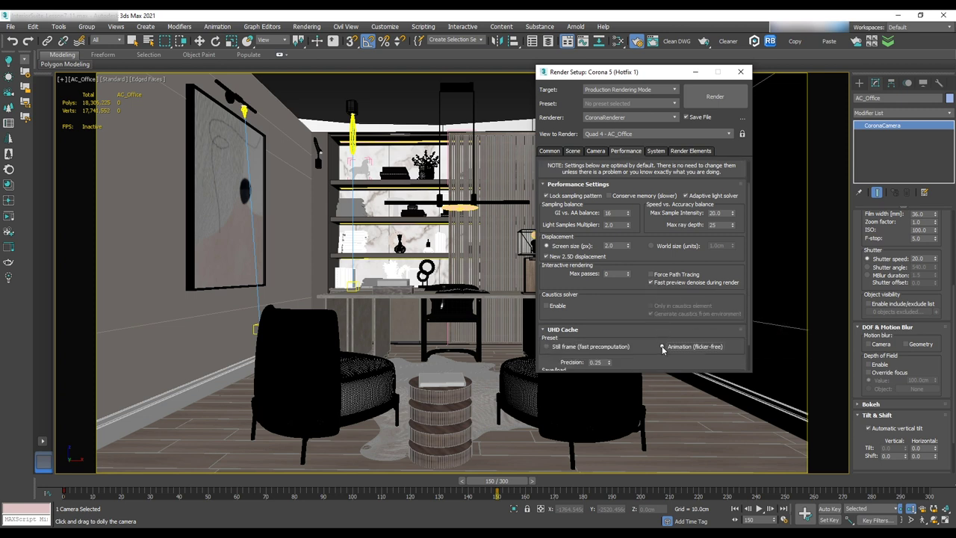
pyautogui.scroll(-1, 644, 351)
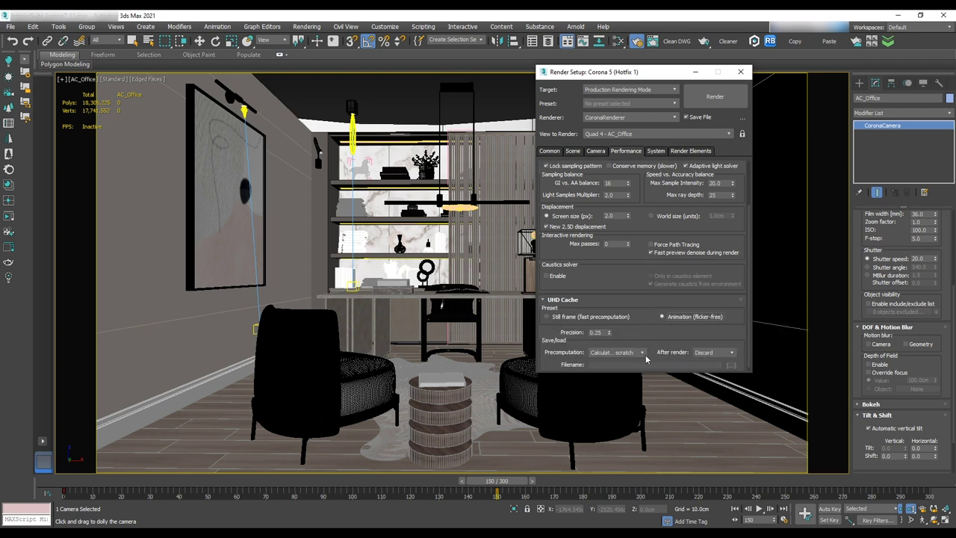
pyautogui.click(733, 353)
pyautogui.click(714, 366)
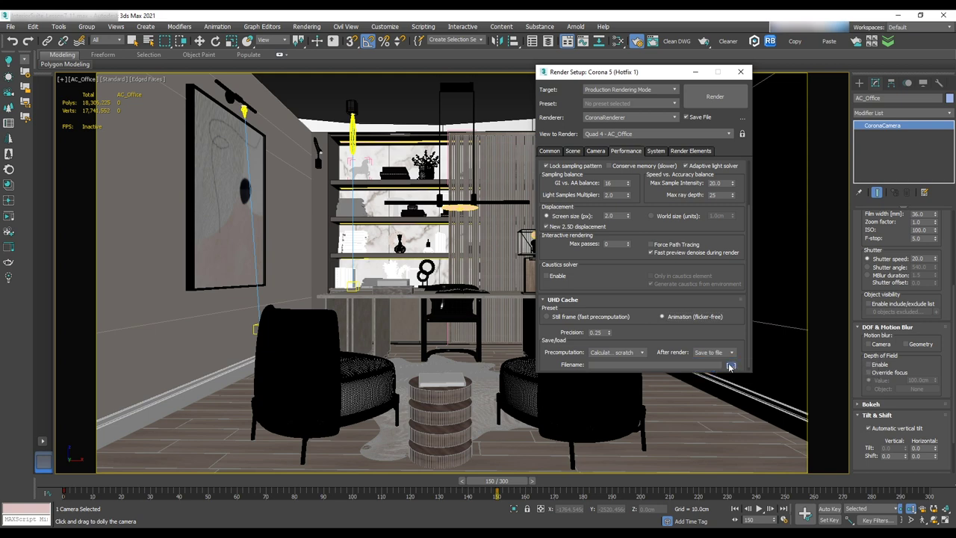
# - Store the UHD cache as Office.uhd in a new Office folder inside InteriorSuite\Animation
pyautogui.click(731, 365)
pyautogui.click(489, 133)
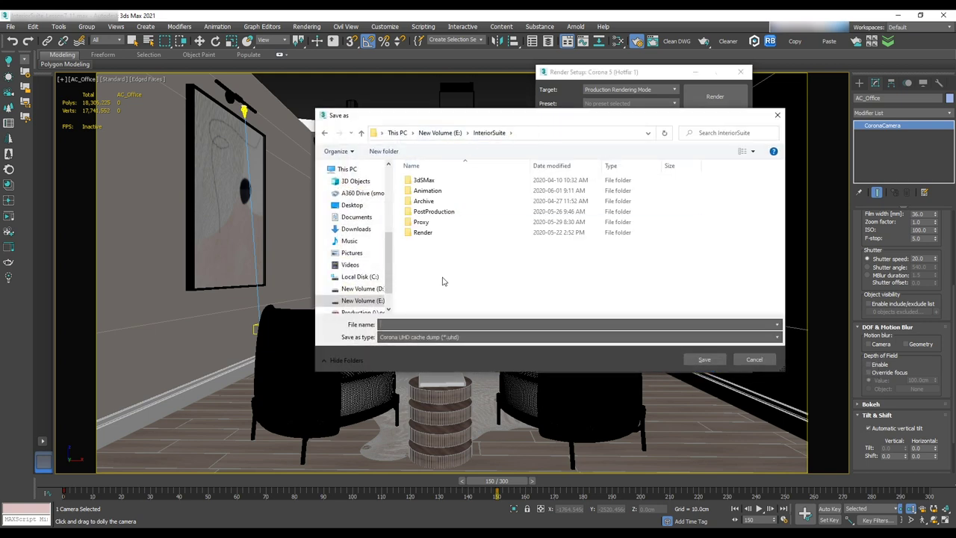
pyautogui.doubleClick(429, 191)
pyautogui.rightClick(421, 239)
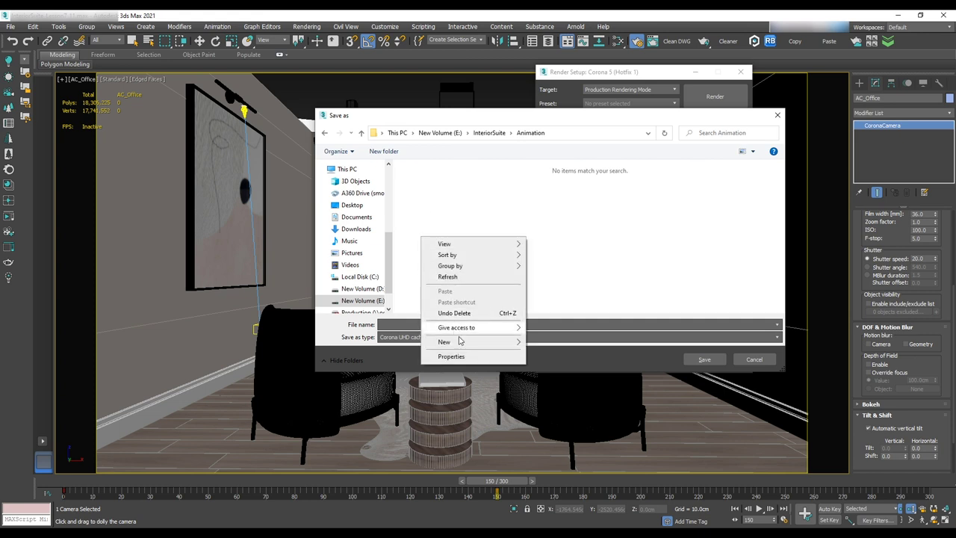
pyautogui.moveTo(481, 341)
pyautogui.click(549, 343)
pyautogui.write('Office')
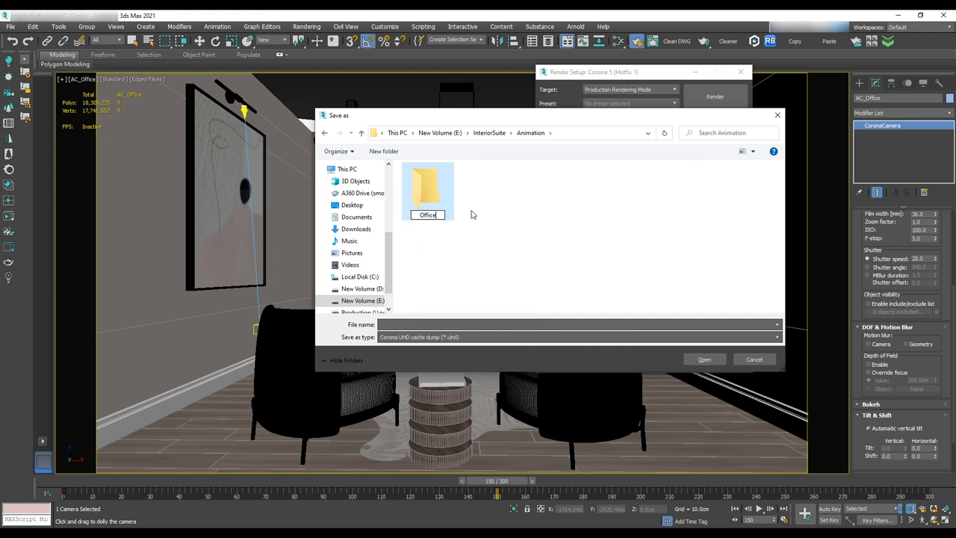
pyautogui.press('Return')
pyautogui.doubleClick(439, 198)
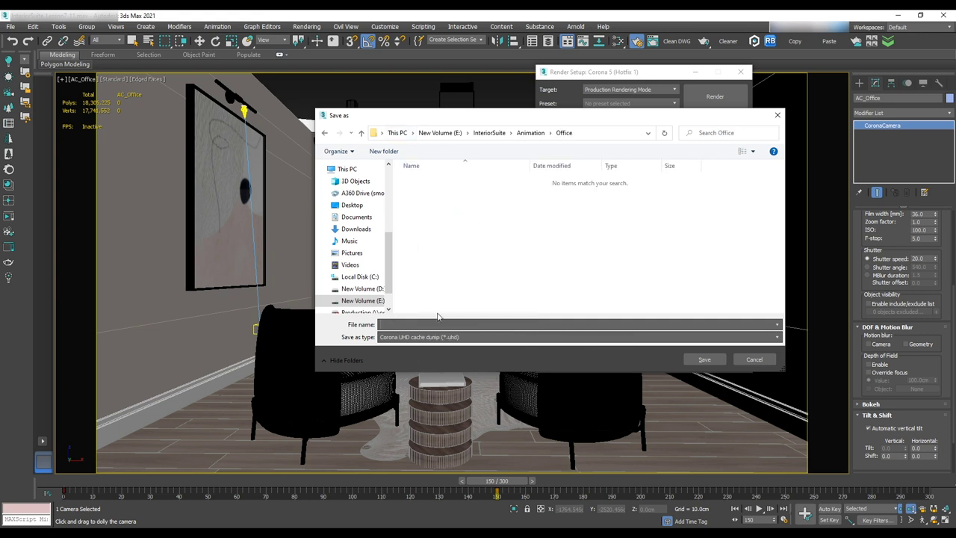
pyautogui.click(705, 359)
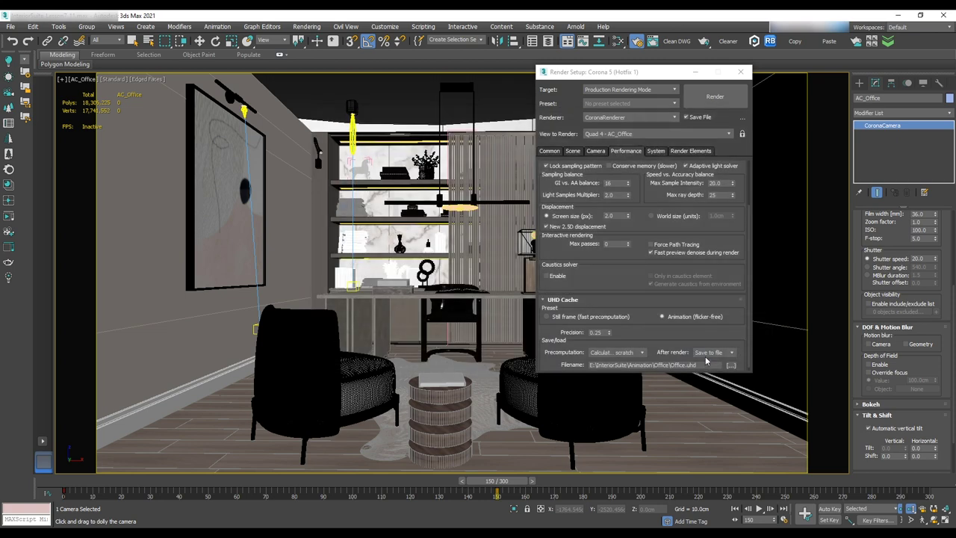
# - Render frame 75 from AC_Office to generate the UHD cache, and switch to the AE_CO_PRE folder in File Explorer
pyautogui.click(725, 97)
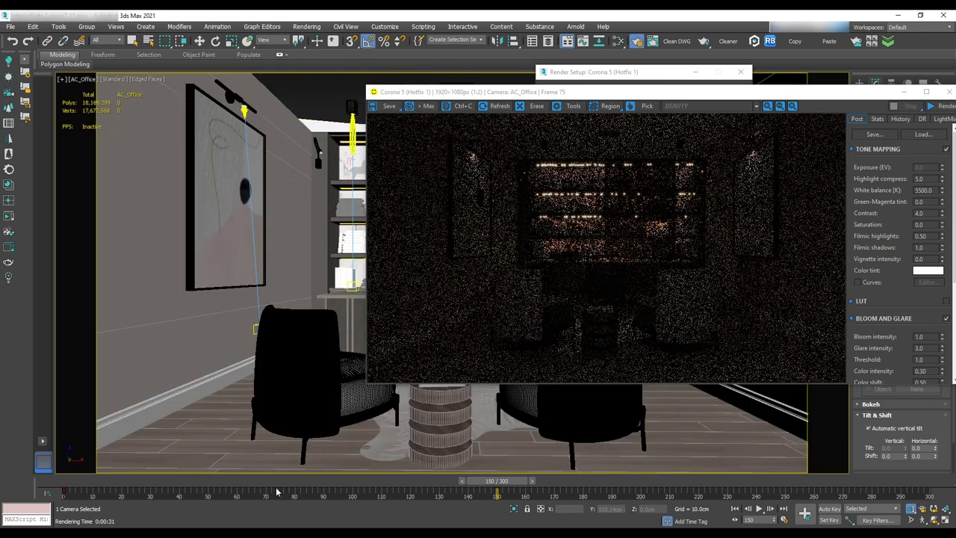
pyautogui.click(277, 534)
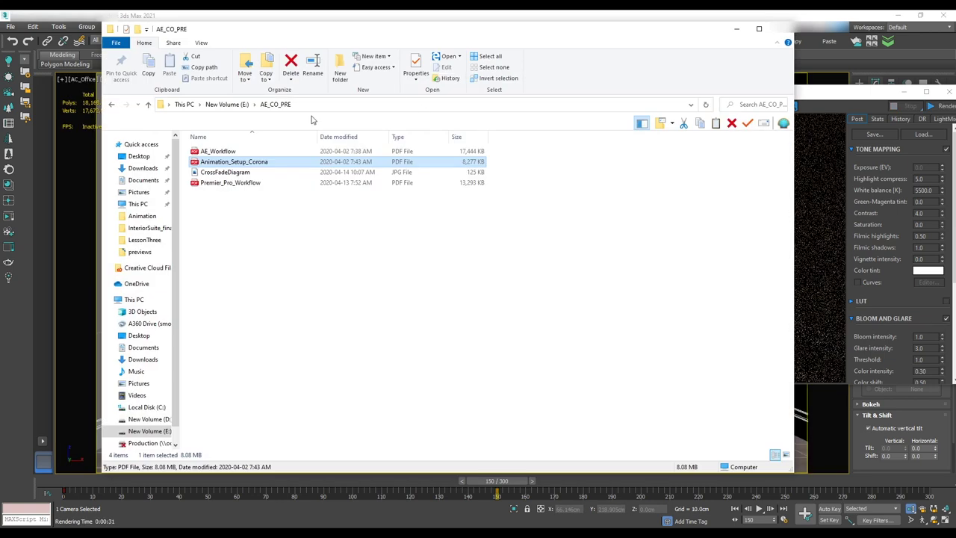
# - Check the saved UHD cache file in the InteriorSuite\Animation\Office folder and return to the render settings in 3ds Max
pyautogui.click(149, 431)
pyautogui.doubleClick(222, 260)
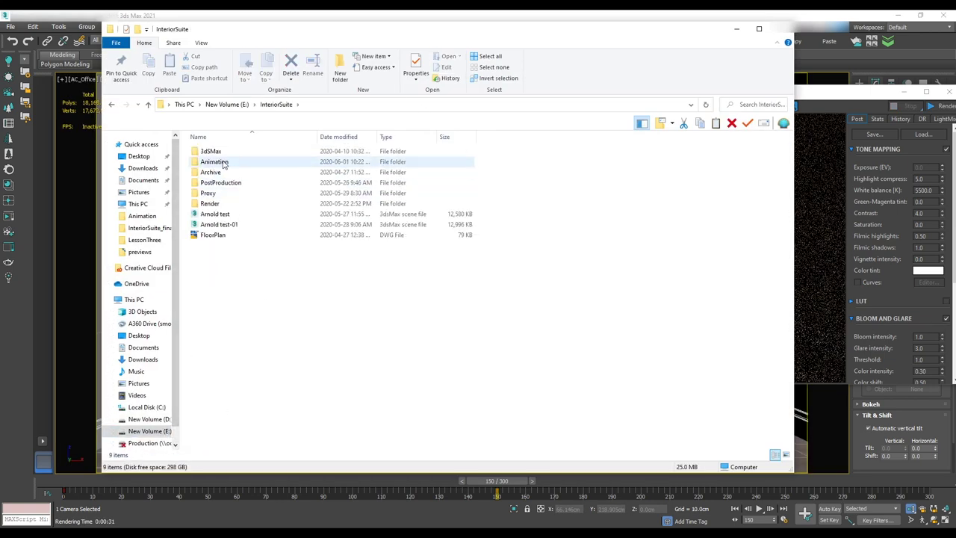
pyautogui.doubleClick(223, 162)
pyautogui.doubleClick(216, 164)
pyautogui.click(737, 28)
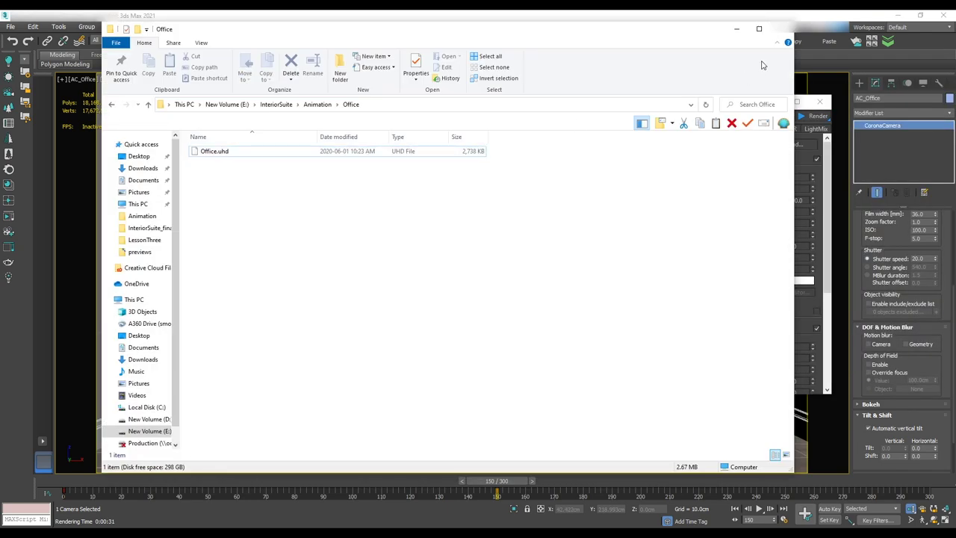
pyautogui.click(736, 28)
pyautogui.click(819, 101)
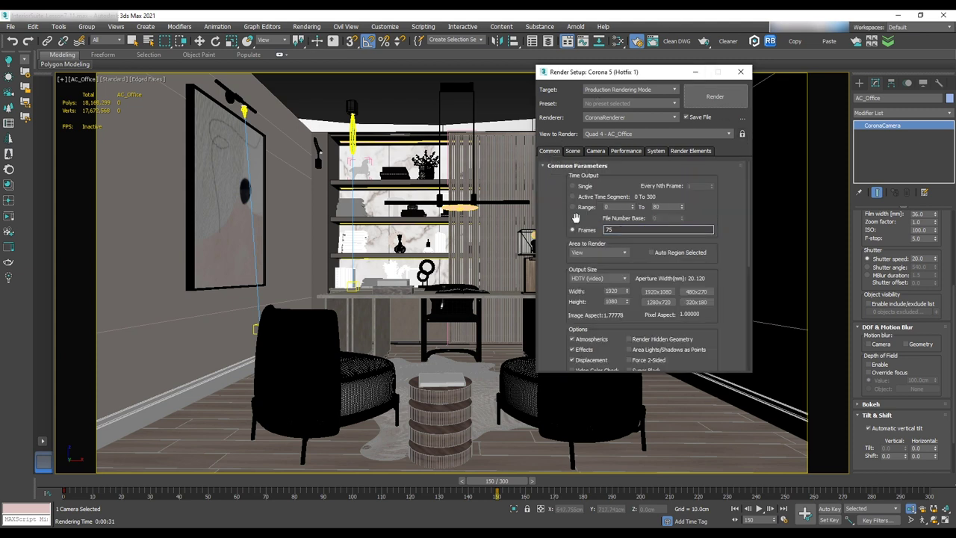
# - Set the render range to frames 0 to 150 and save the output as an OpenEXR sequence named Office in InteriorSuite\Animation\Office
pyautogui.click(573, 207)
pyautogui.doubleClick(661, 207)
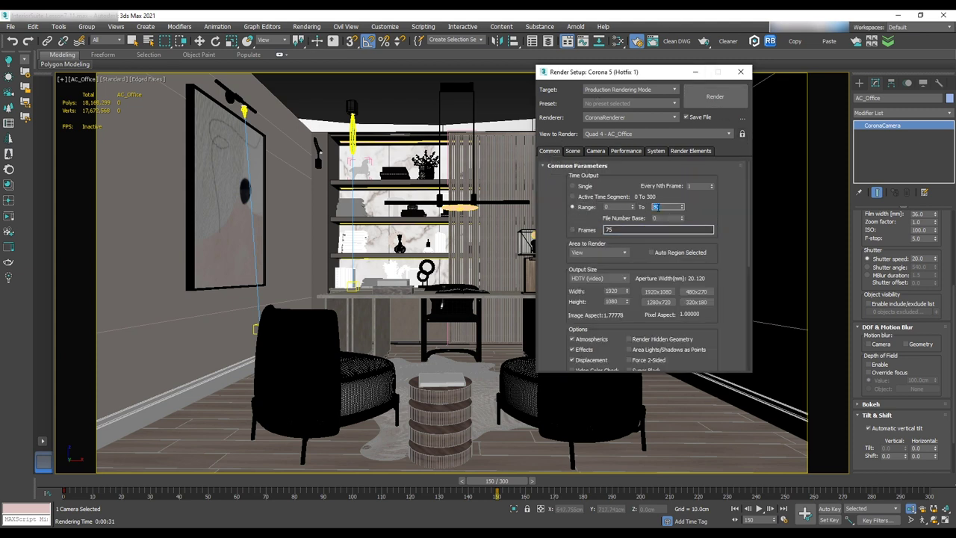
pyautogui.scroll(-3, 655, 315)
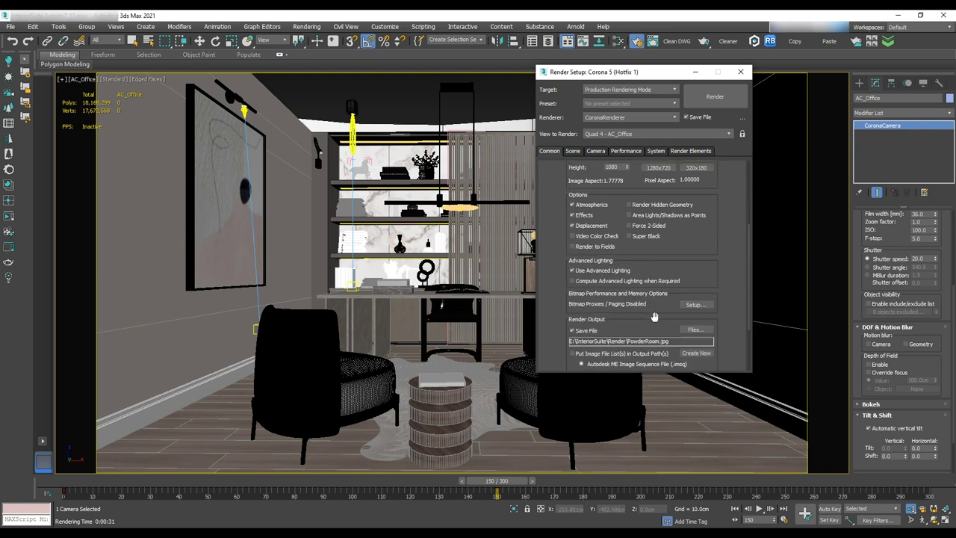
pyautogui.click(697, 331)
pyautogui.click(664, 121)
pyautogui.click(635, 250)
pyautogui.doubleClick(633, 244)
pyautogui.doubleClick(629, 157)
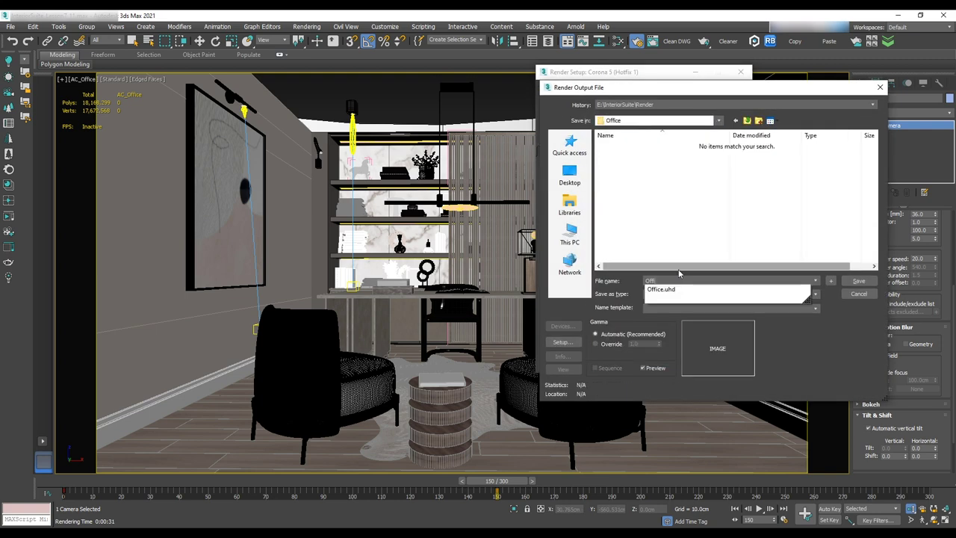
pyautogui.click(773, 293)
pyautogui.click(718, 328)
pyautogui.click(858, 280)
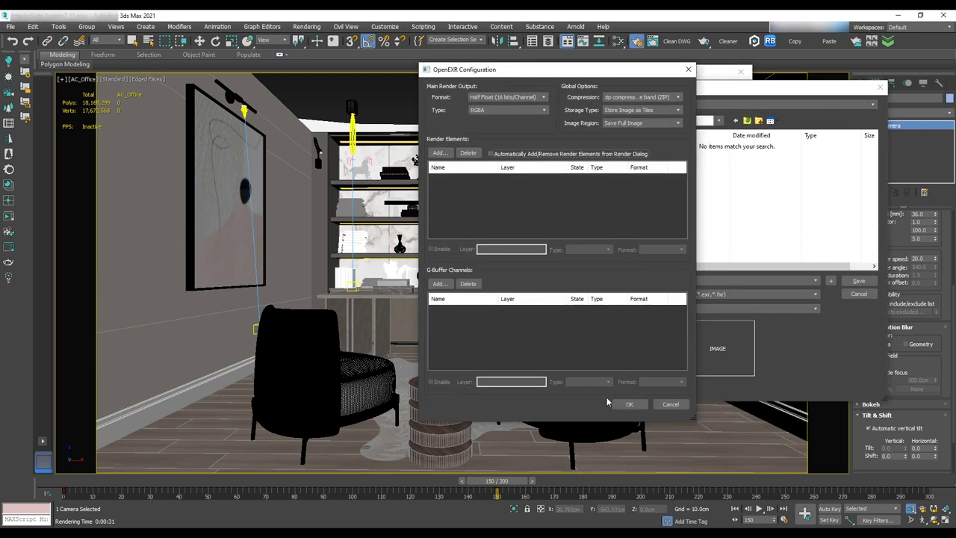
pyautogui.click(606, 396)
# - Set the Corona noise level limit to 5, the time limit to 0 seconds and the denoising mode to Corona High Quality
pyautogui.click(571, 150)
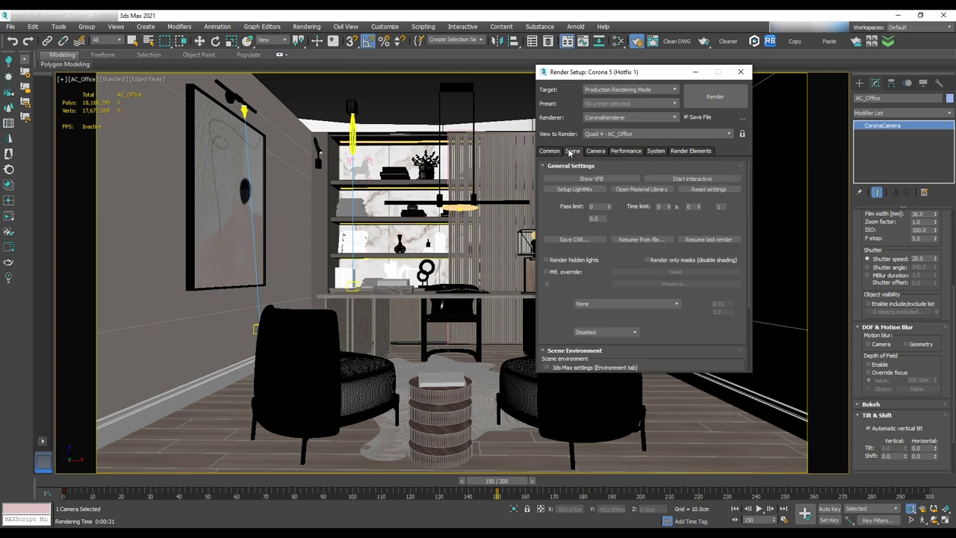
pyautogui.doubleClick(595, 218)
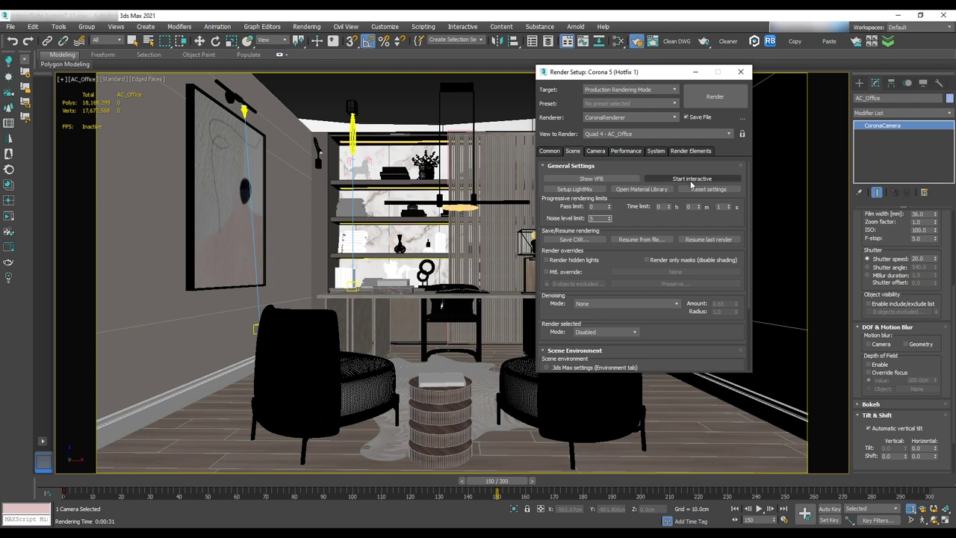
pyautogui.doubleClick(722, 207)
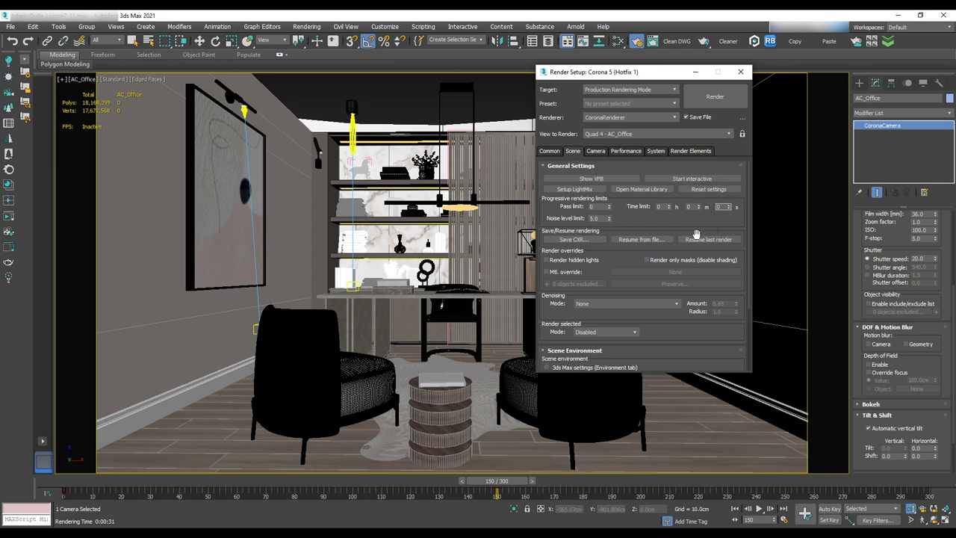
pyautogui.click(639, 304)
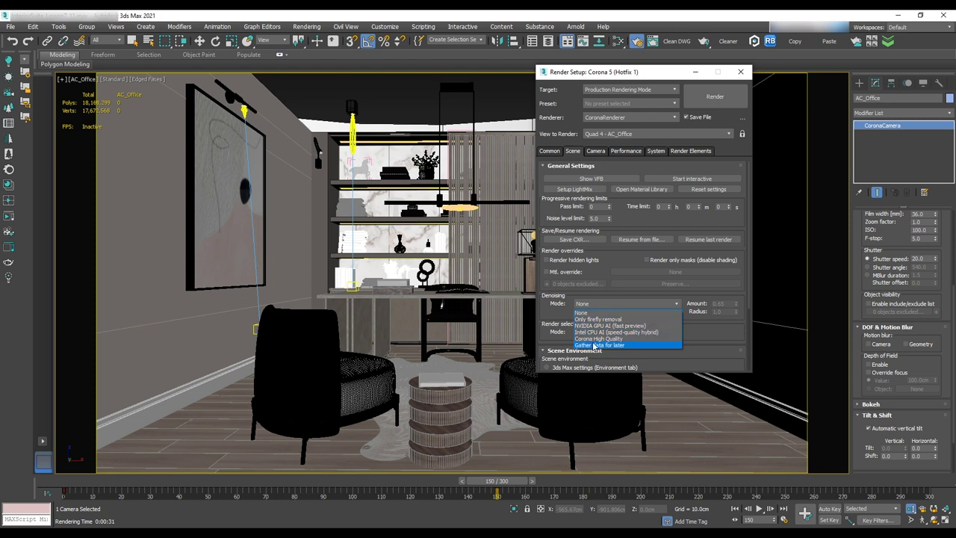
pyautogui.click(596, 339)
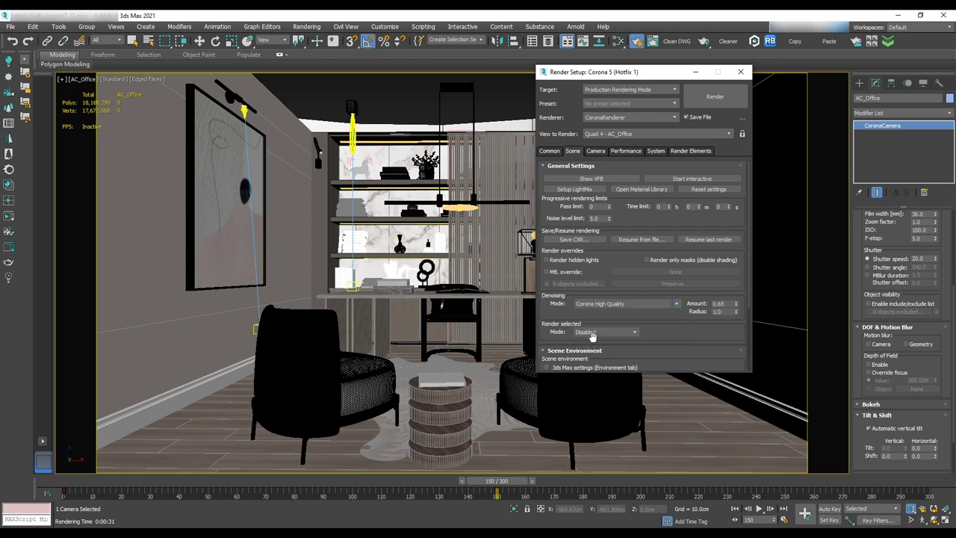
# - Set the UHD Cache precomputation to Load from file using Office.uhd, and start rendering the AC_Office animation
pyautogui.click(625, 151)
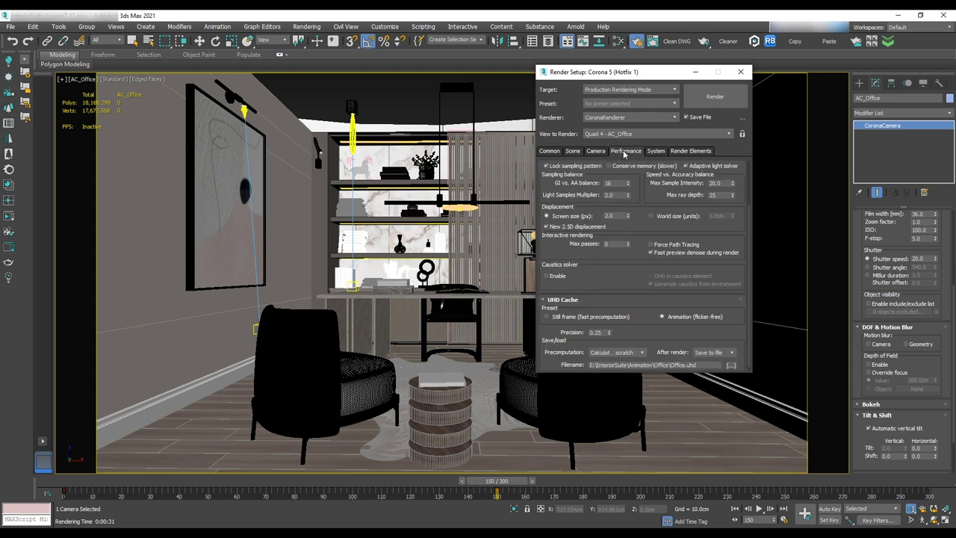
pyautogui.click(625, 351)
pyautogui.click(617, 368)
pyautogui.click(731, 365)
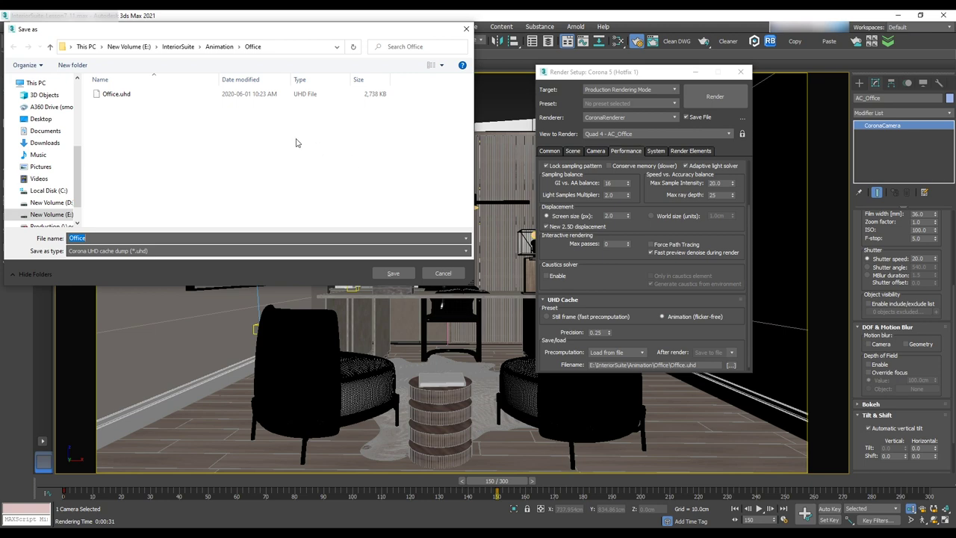
pyautogui.click(393, 273)
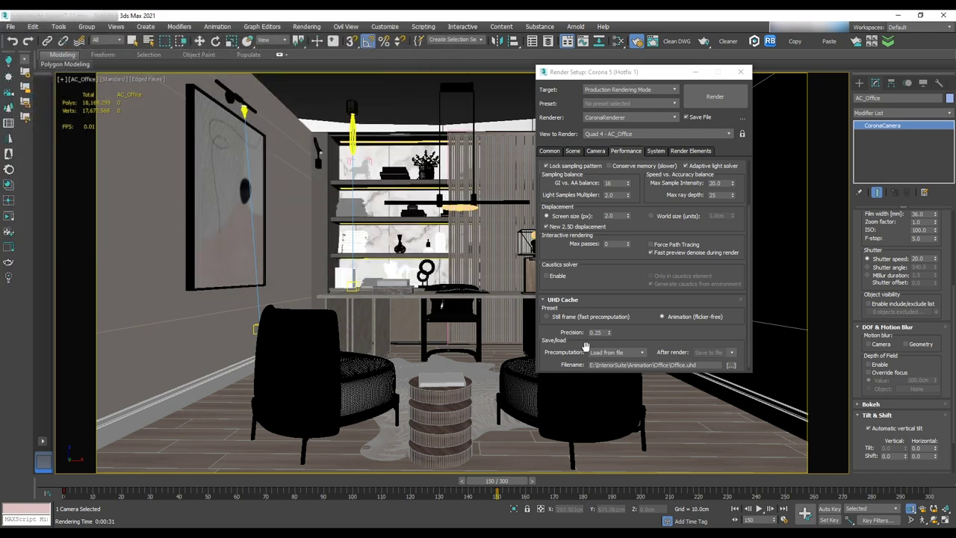
pyautogui.click(727, 106)
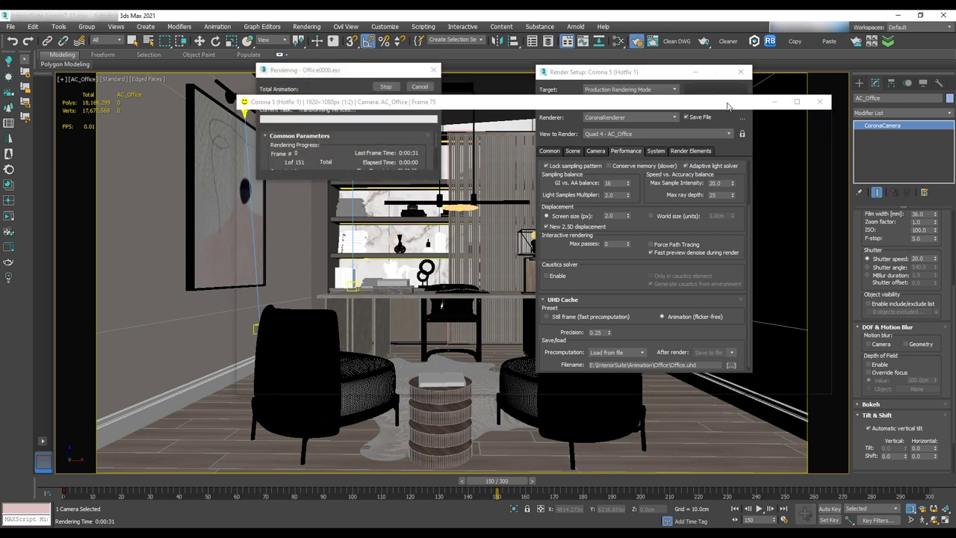